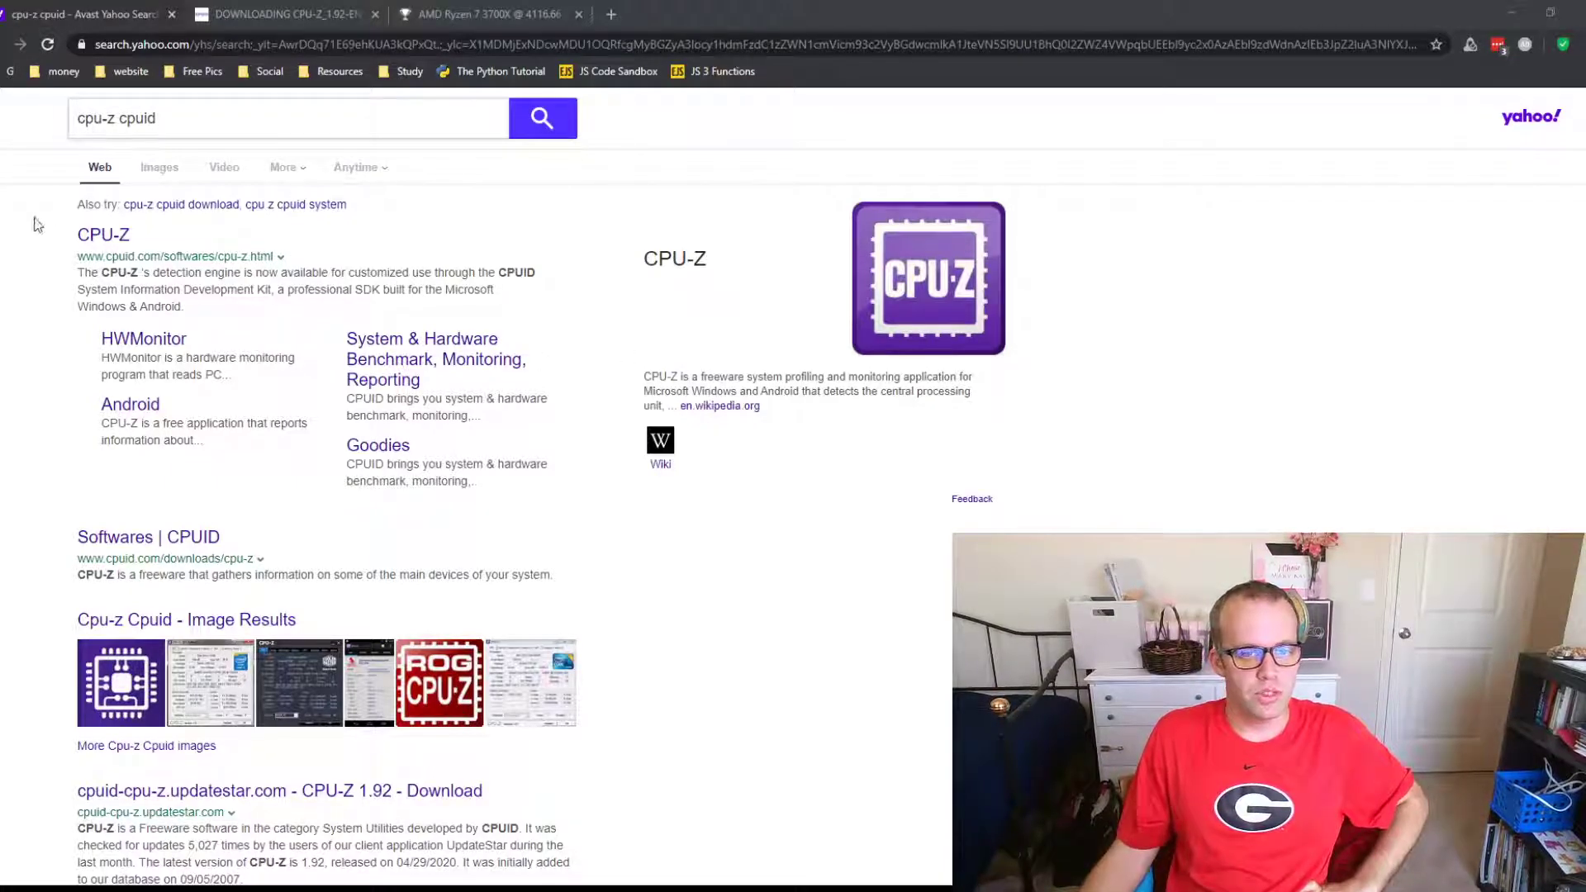
# From the 'cpu-z cpuid' Yahoo results, open cpuid.com's CPU-Z page in a new tab.
pyautogui.click(18, 235)
pyautogui.click(164, 118)
pyautogui.moveTo(163, 119); pyautogui.dragTo(59, 120)
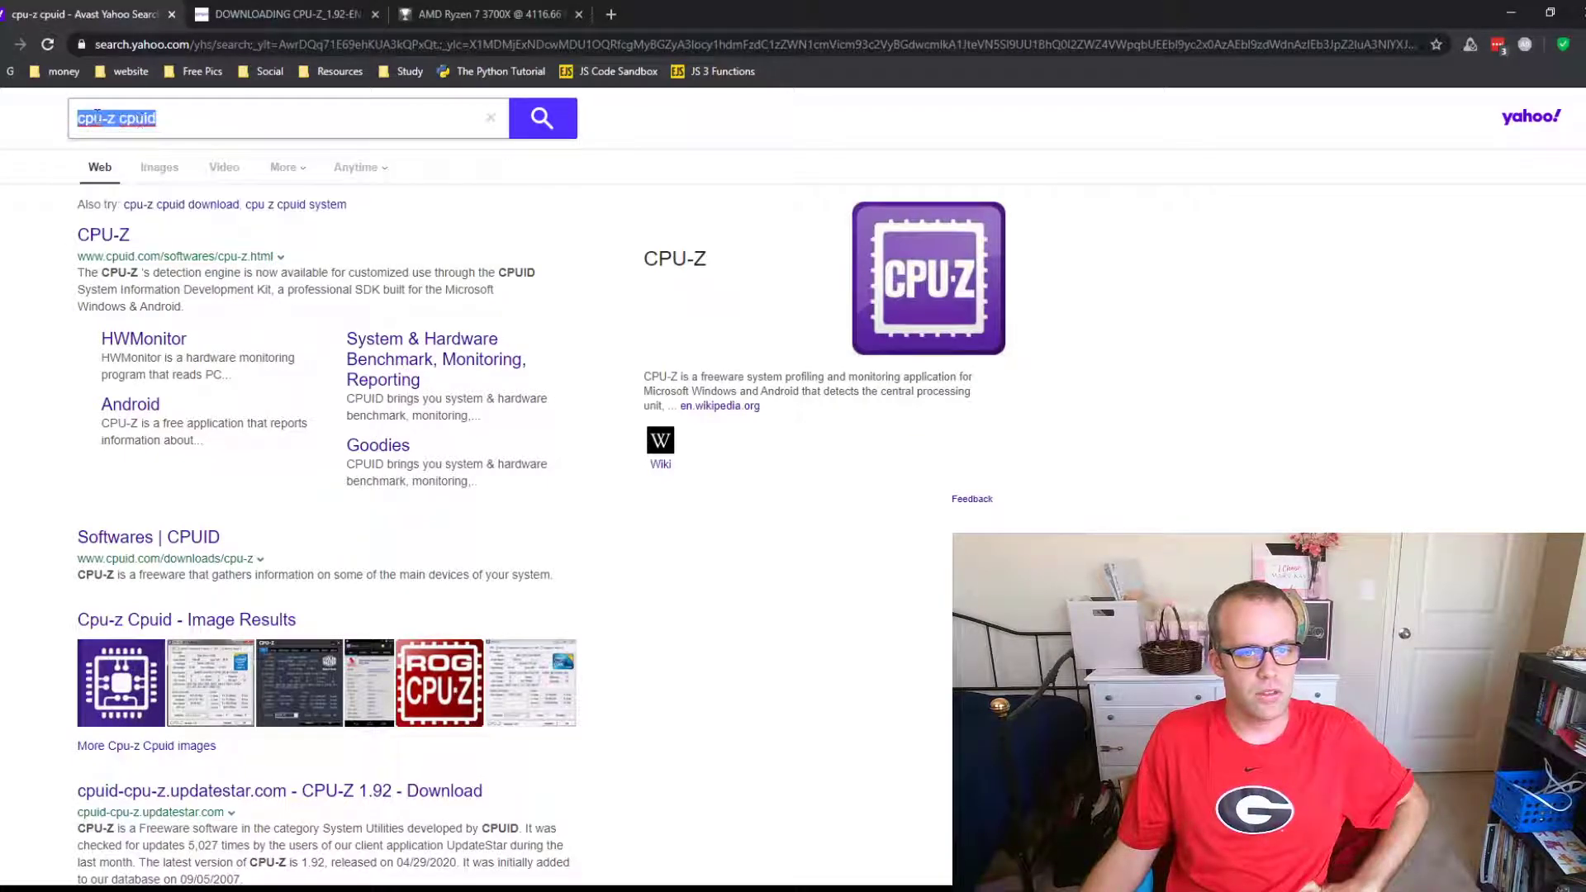
pyautogui.click(28, 259)
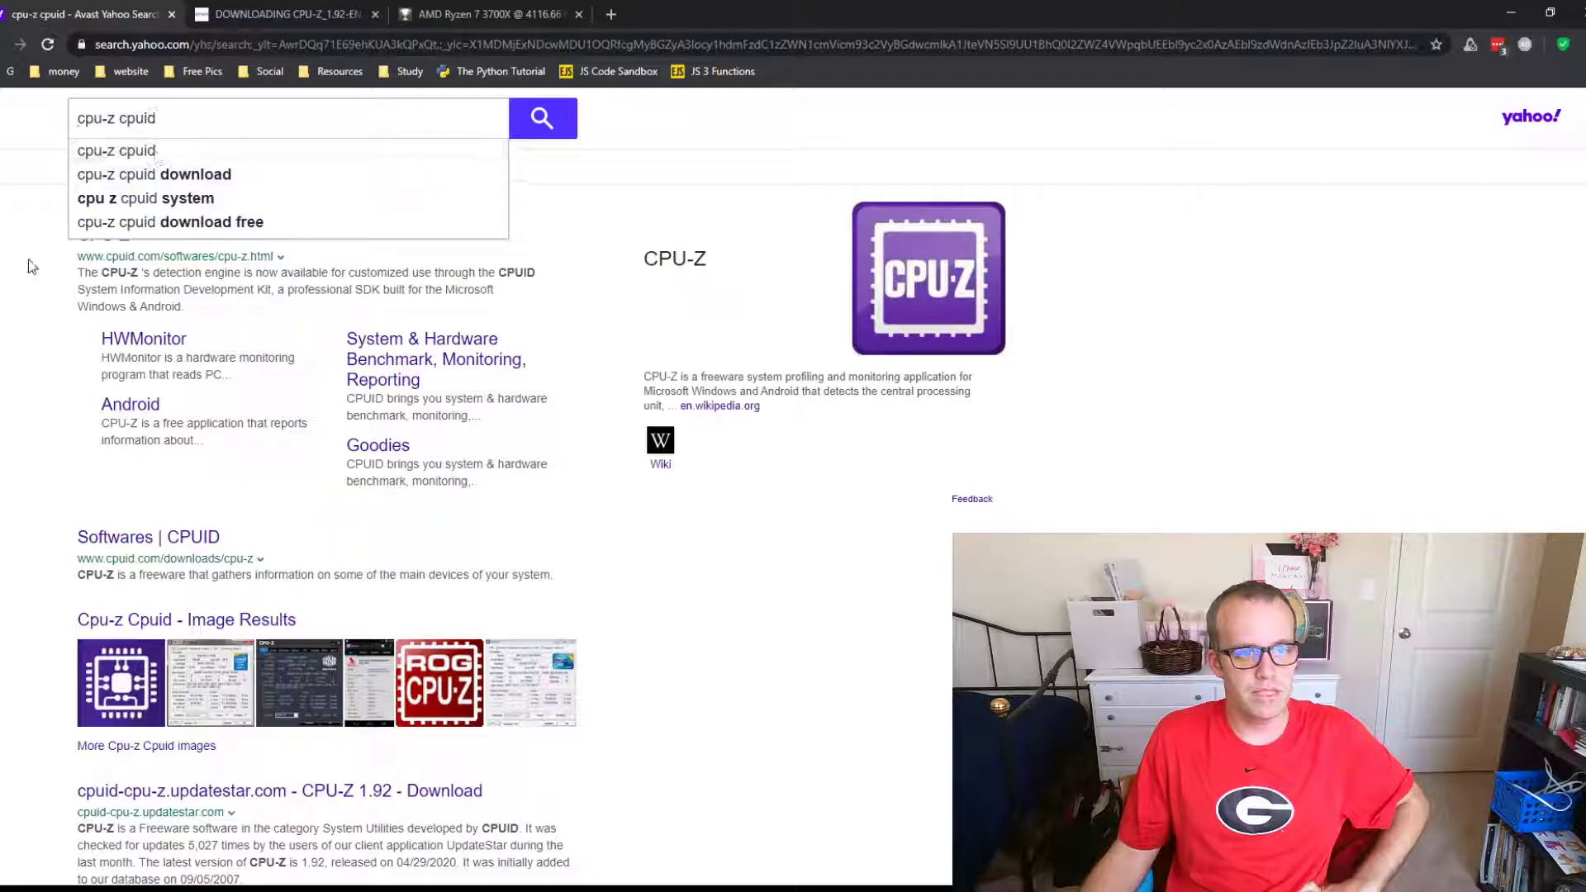
pyautogui.doubleClick(109, 120)
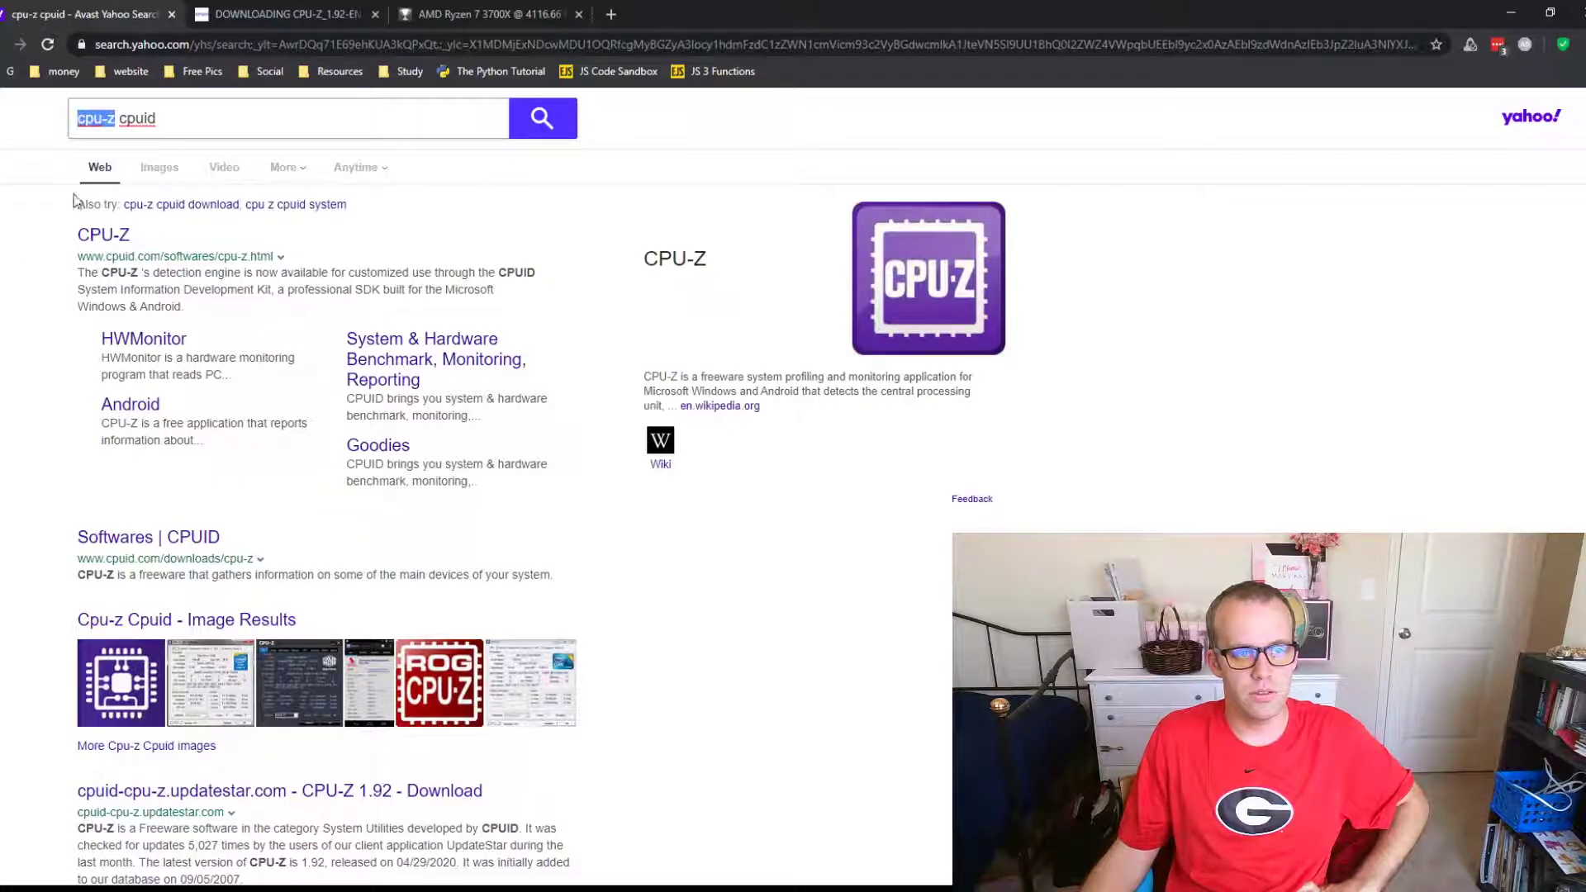
pyautogui.click(124, 238)
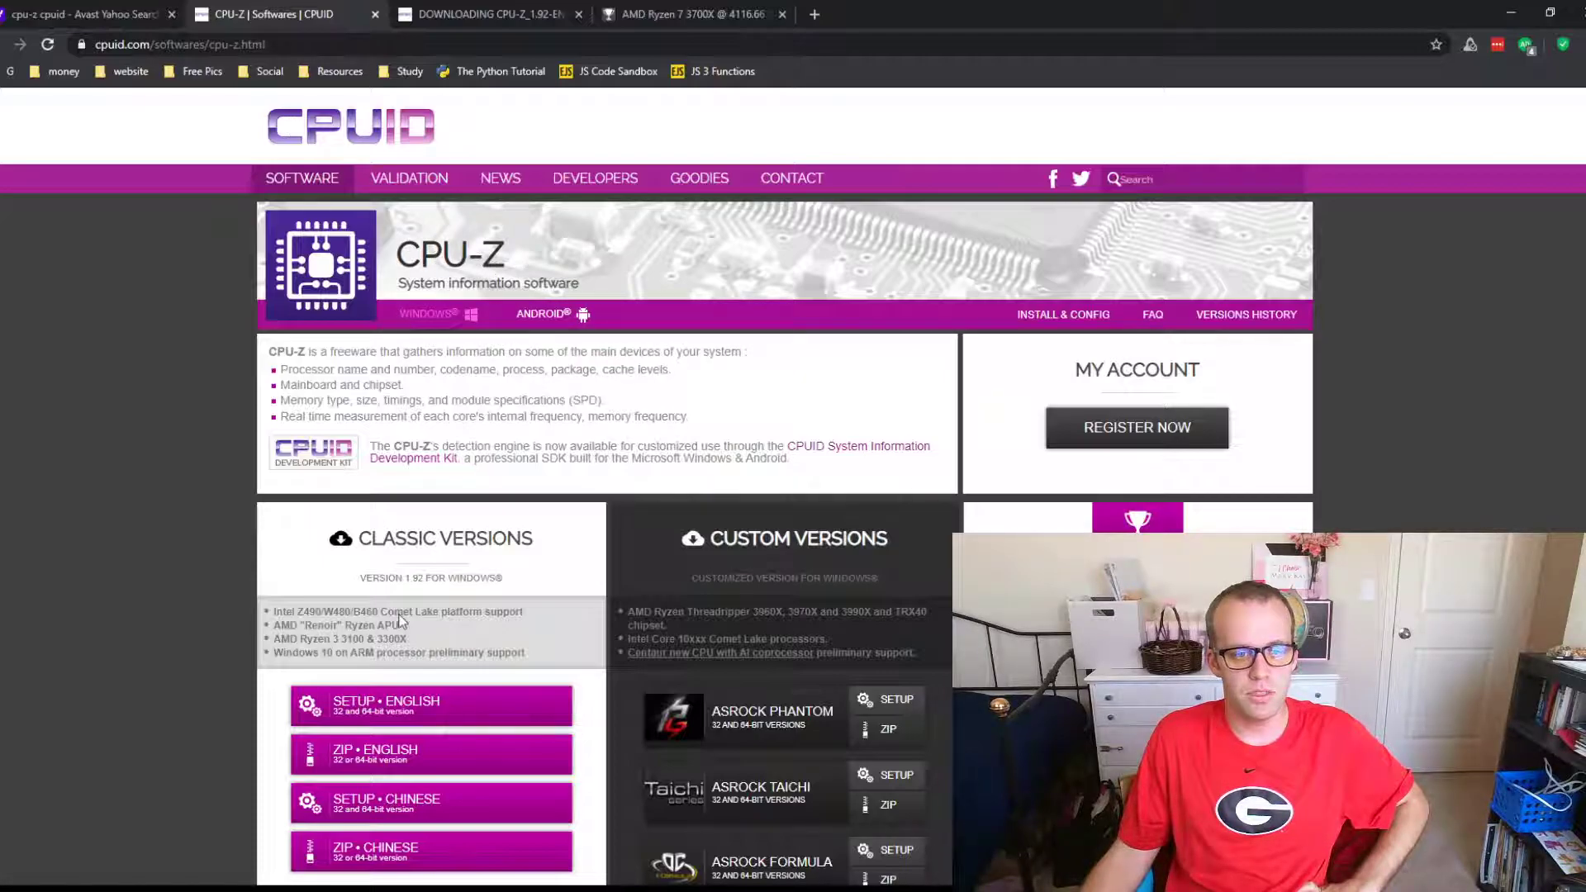
# Download the English CPU-Z 1.92 setup, cpu-z_1.92-en.exe, from the Classic Versions list.
pyautogui.scroll(-1, 399, 620)
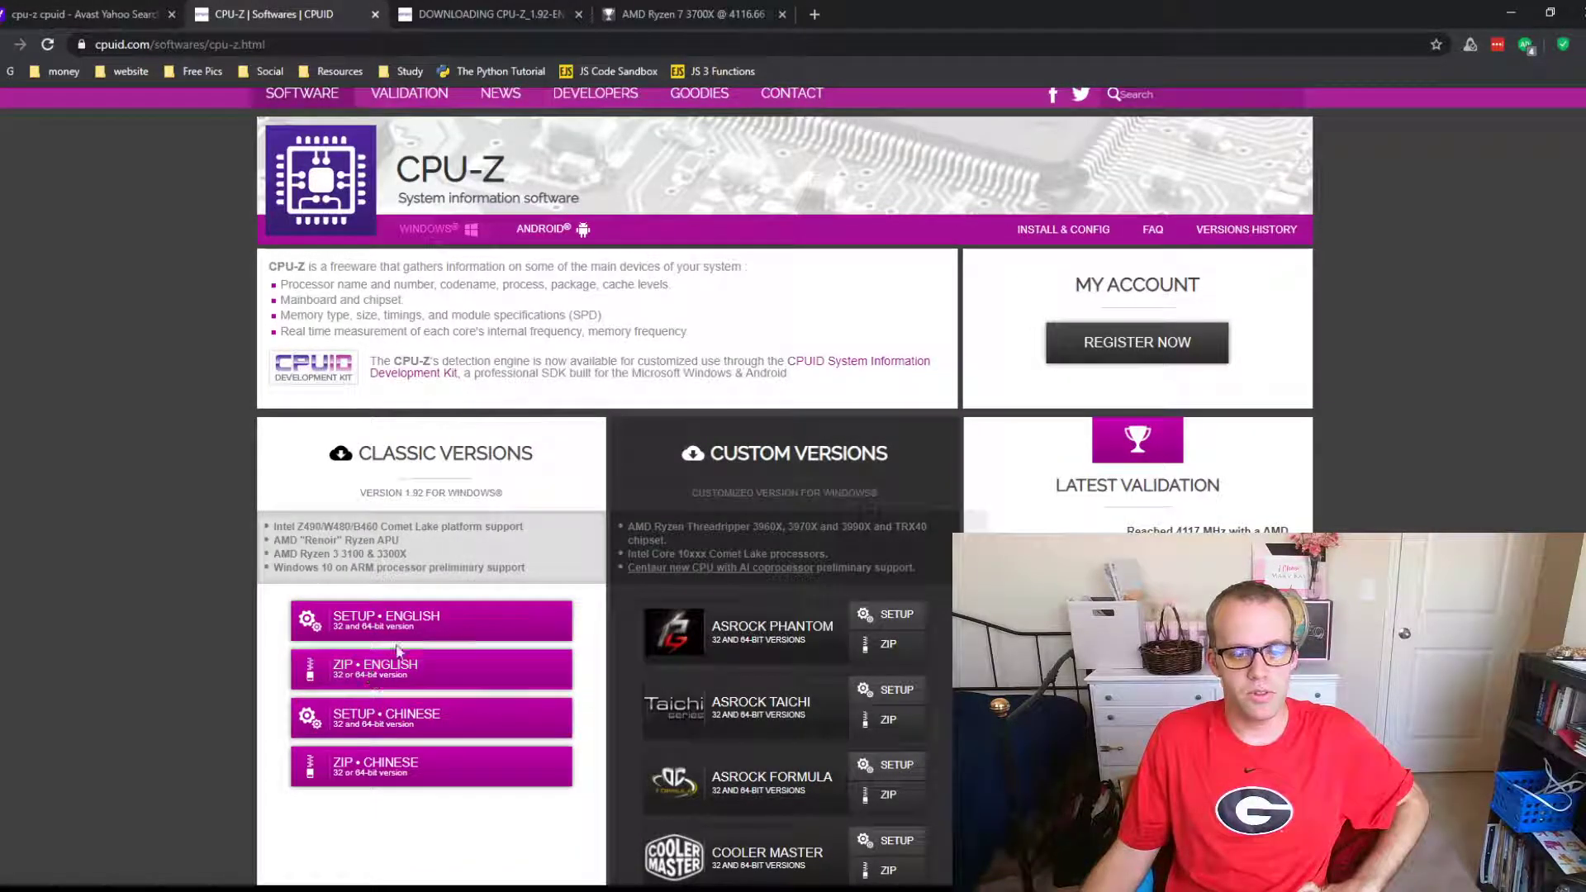
pyautogui.scroll(1, 355, 219)
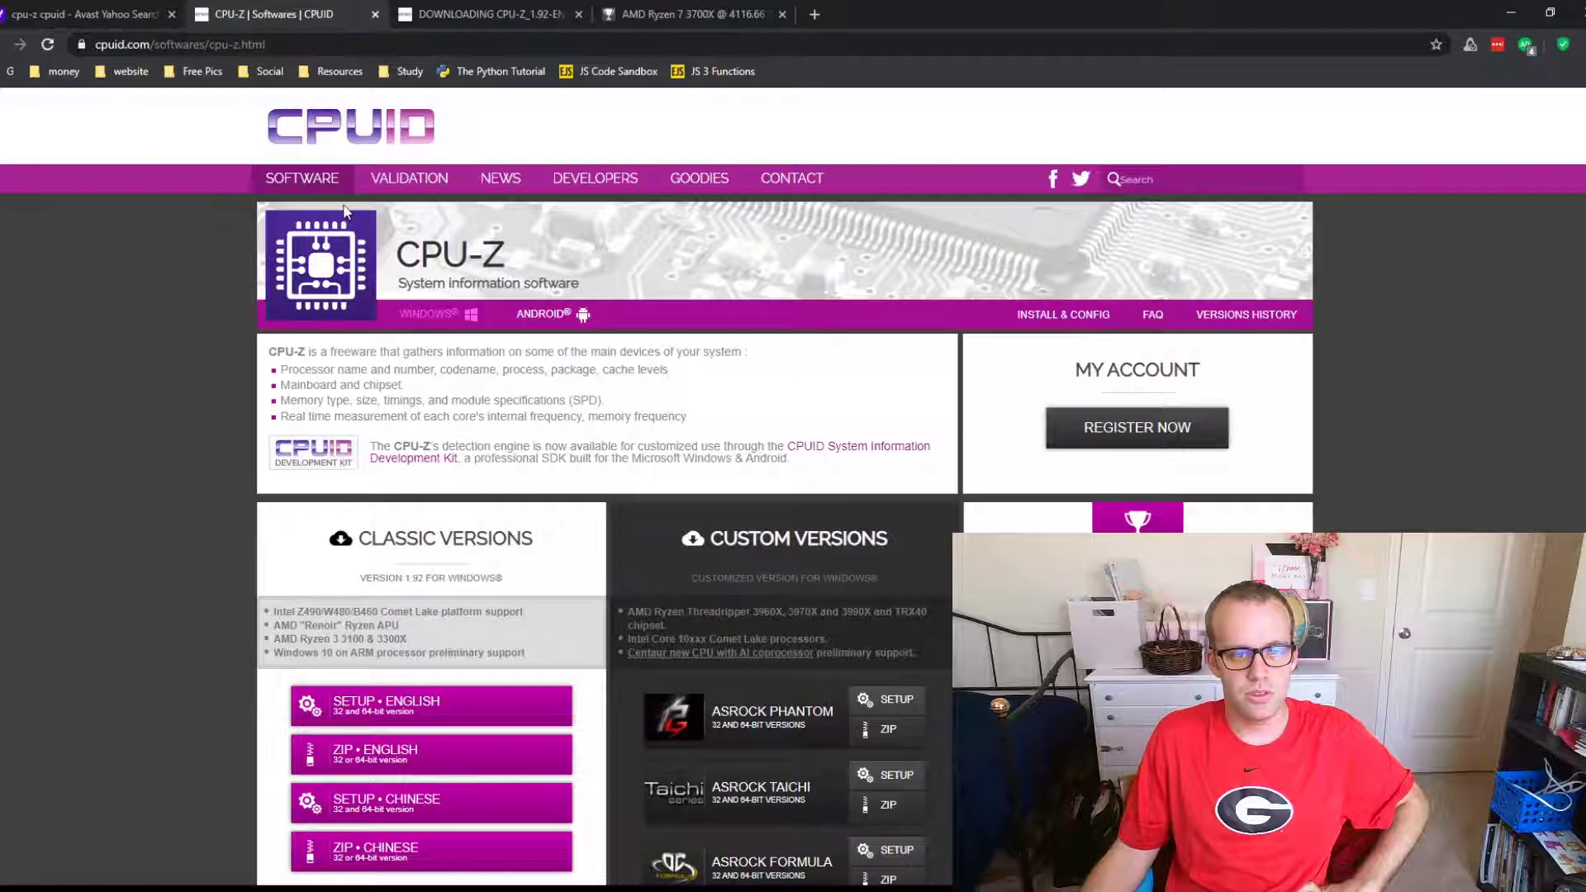
pyautogui.click(376, 712)
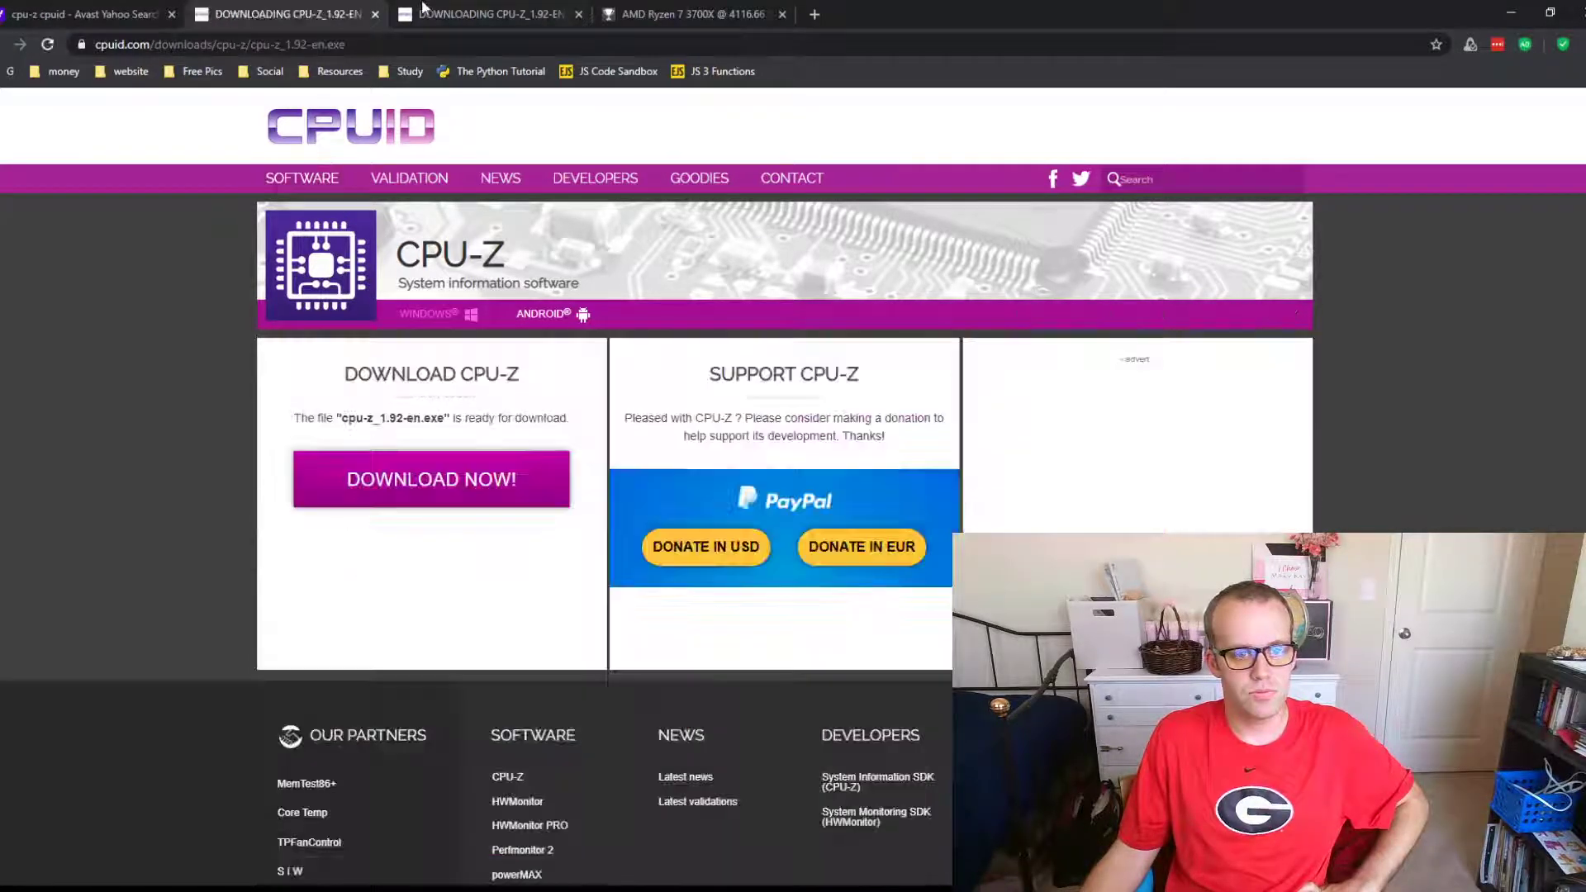
pyautogui.click(406, 482)
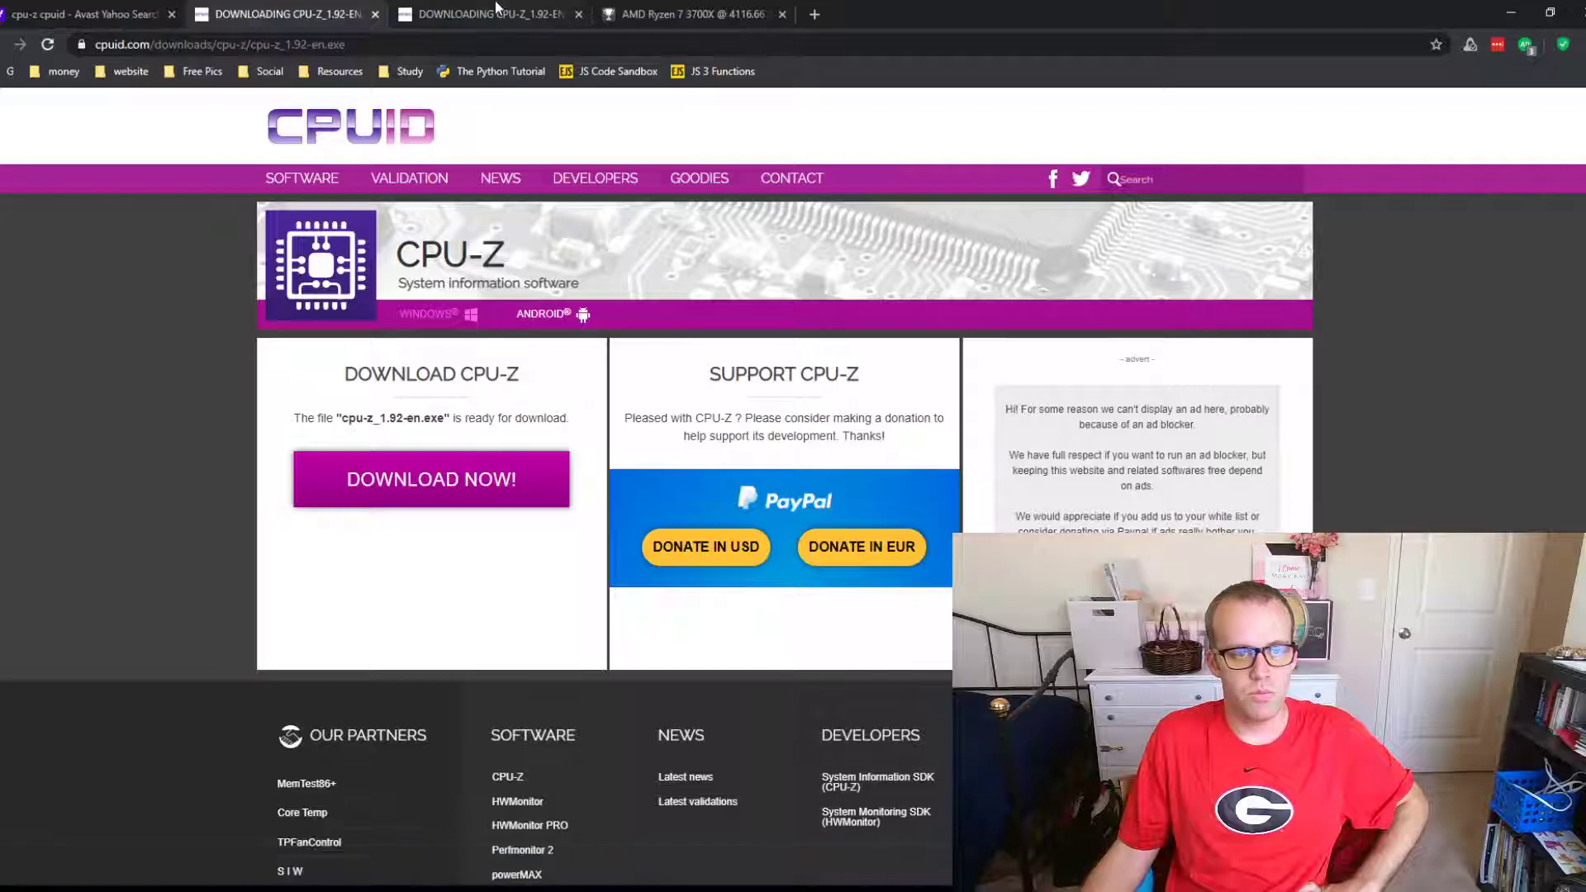
# Close the download and Yahoo tabs, leaving the AMD Ryzen 7 3700X validation page.
pyautogui.click(373, 14)
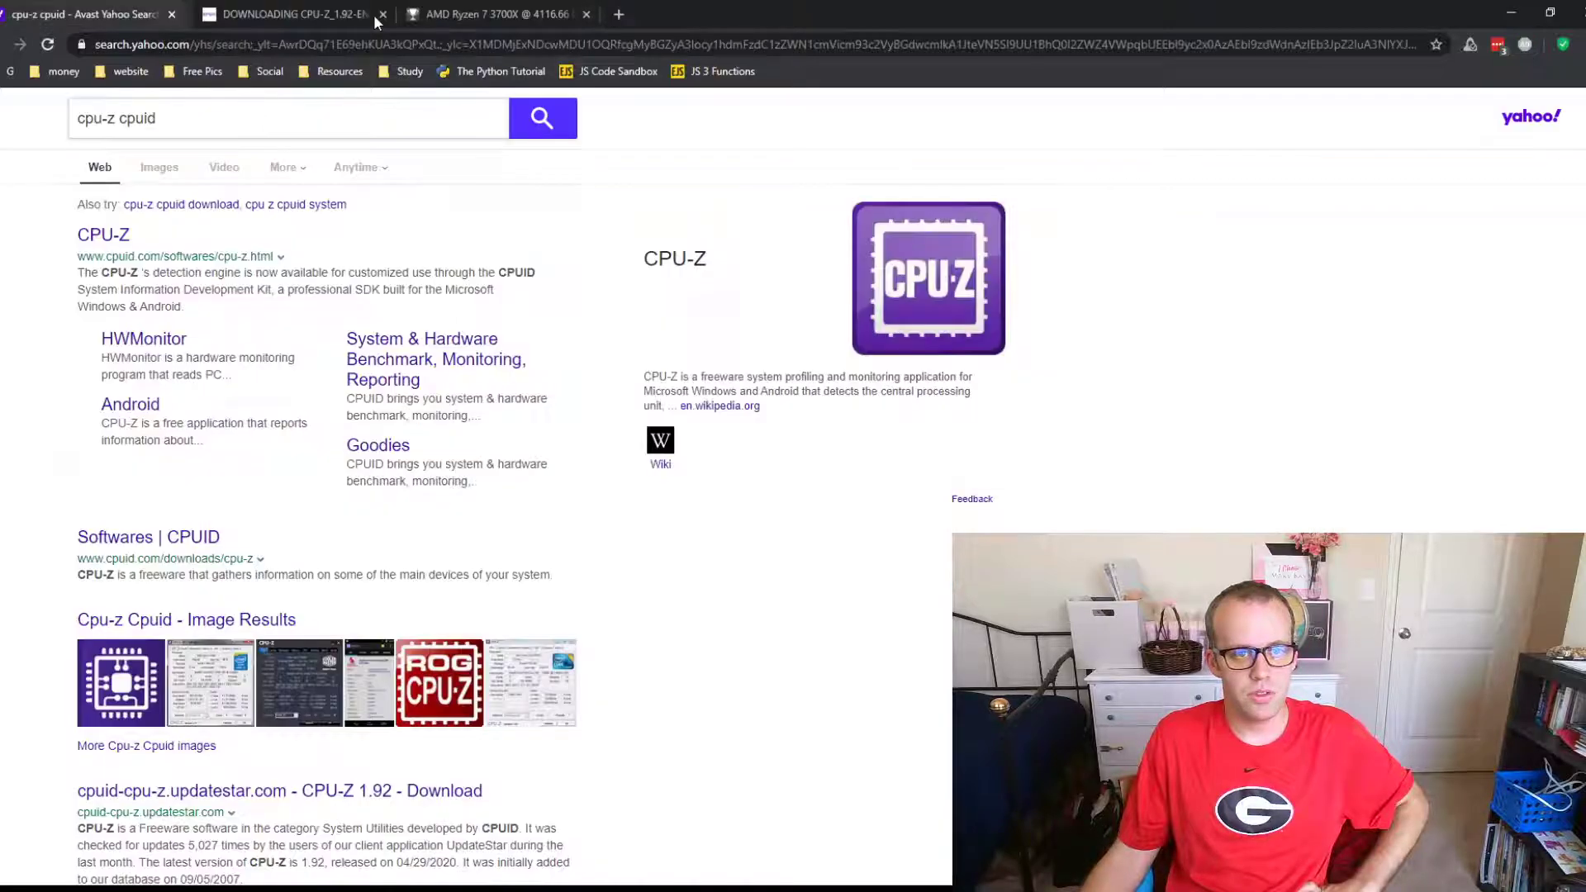
pyautogui.click(373, 13)
pyautogui.click(311, 11)
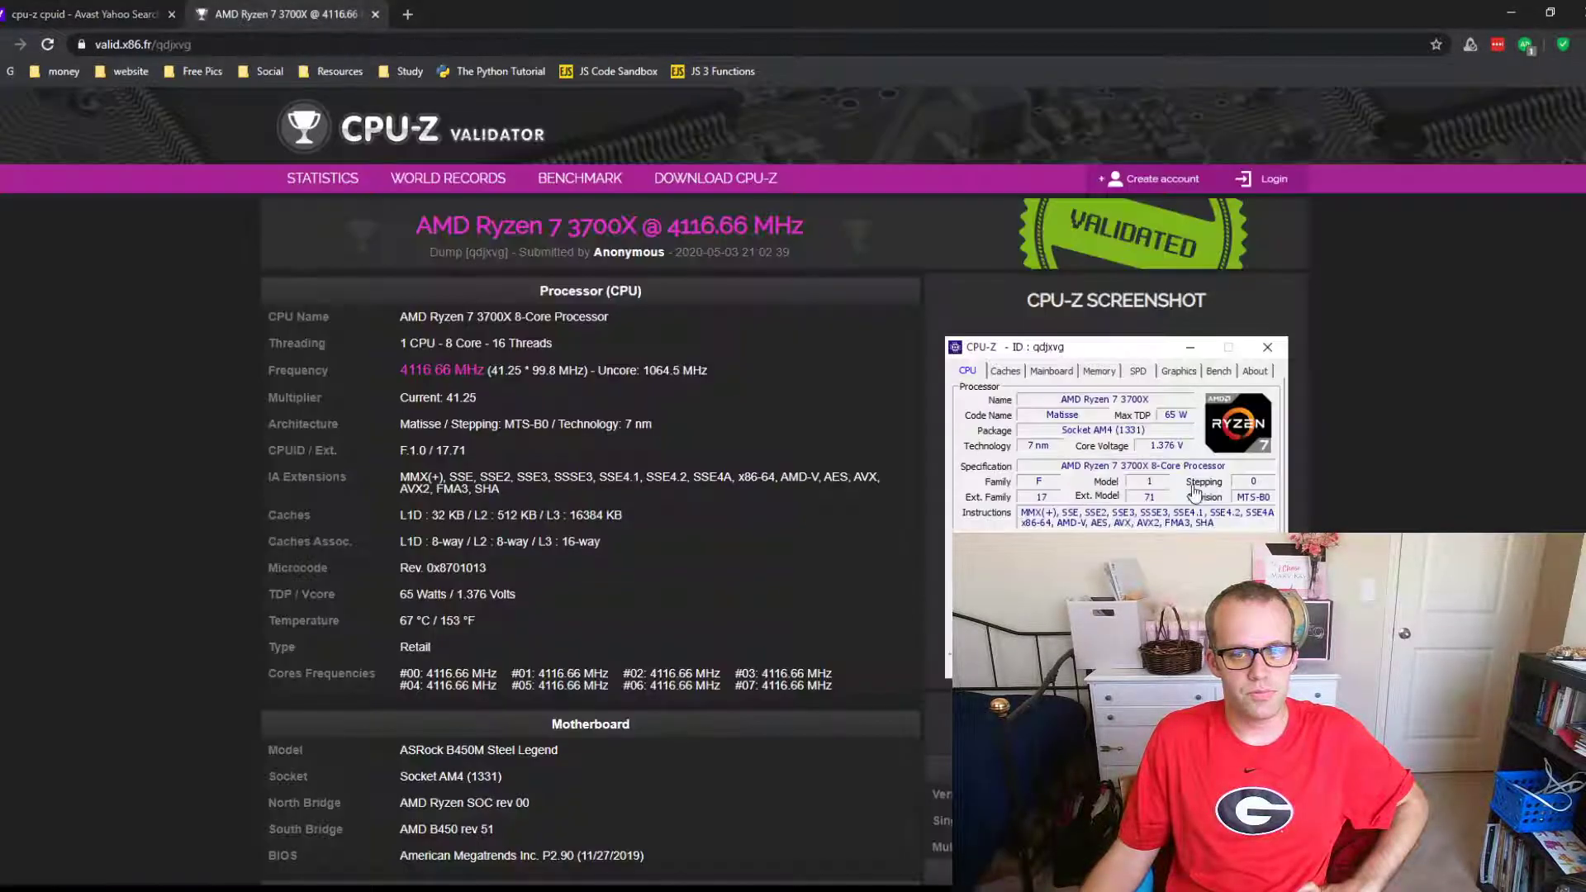
pyautogui.click(172, 14)
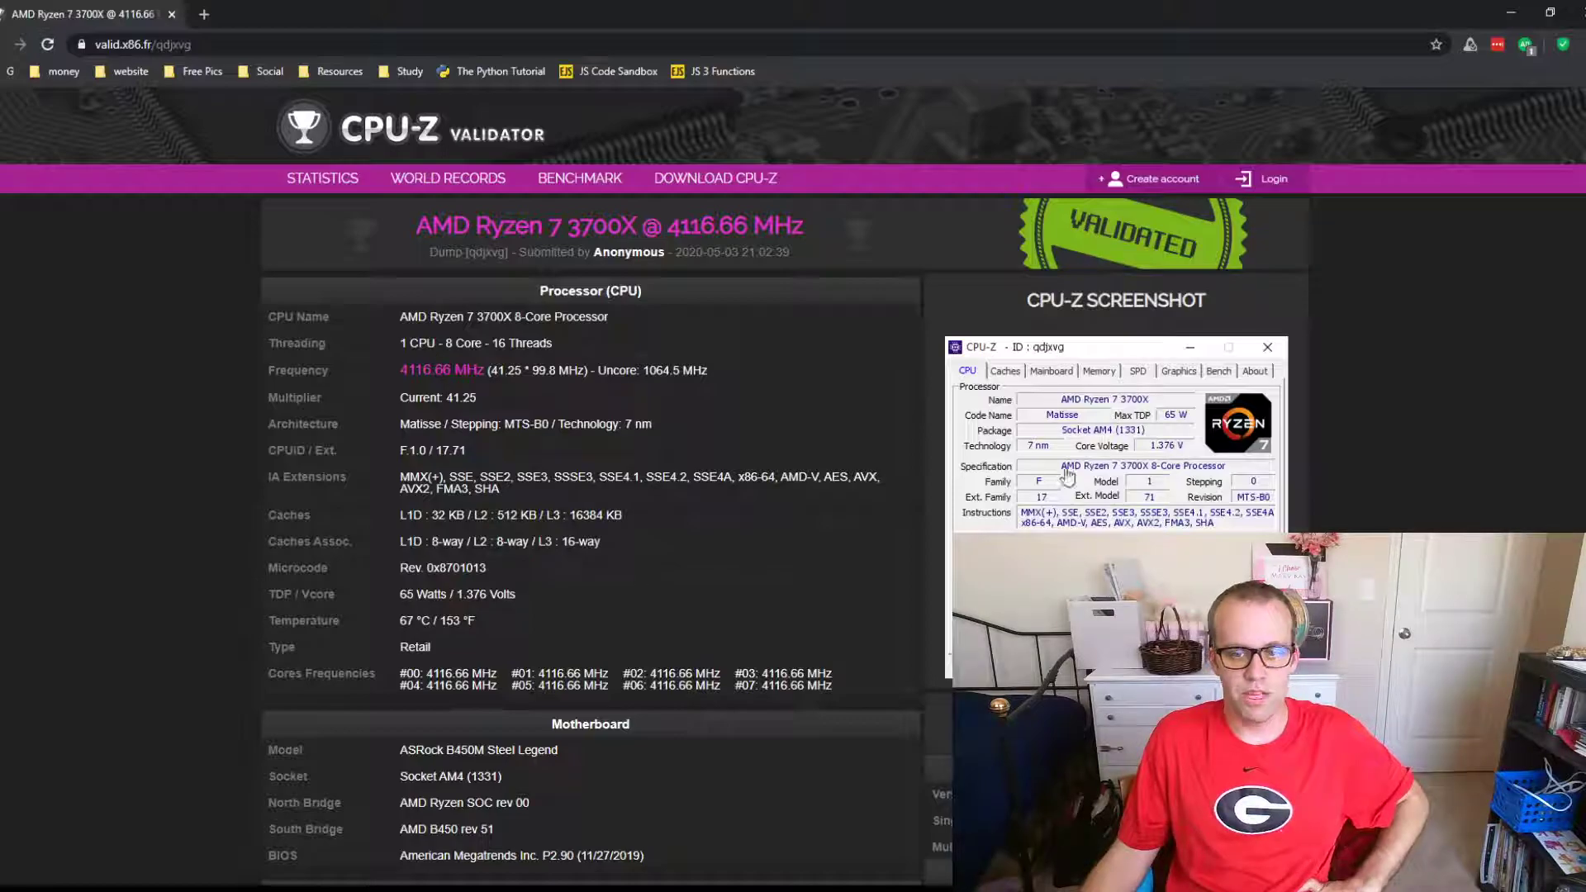
# Scroll to the Graphic Card section and highlight the validated machine's GPU type.
pyautogui.scroll(-5, 595, 512)
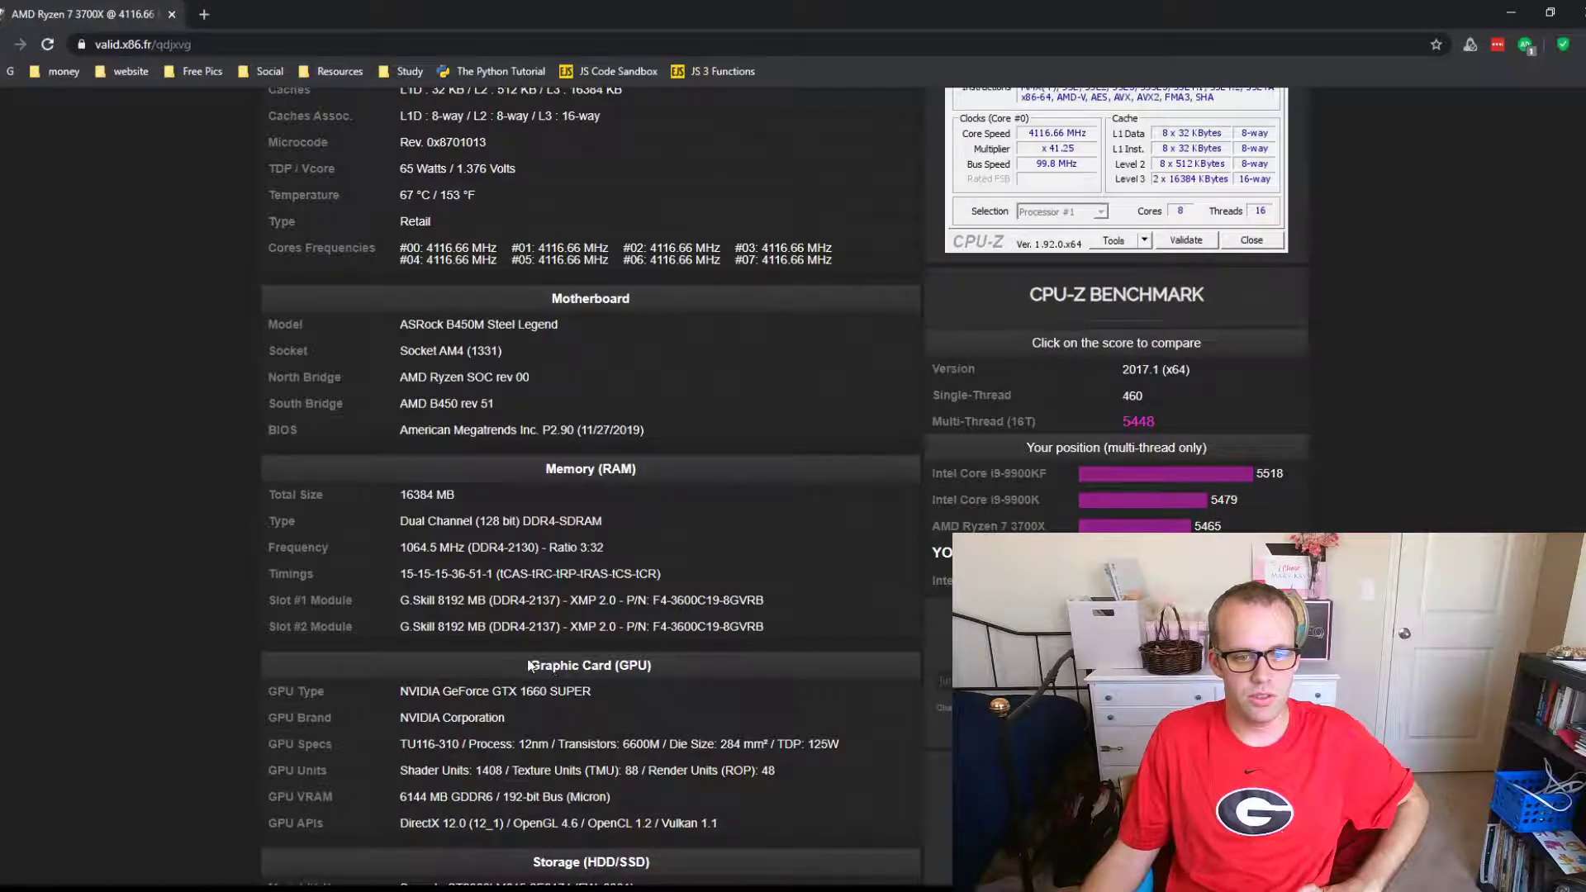
pyautogui.moveTo(529, 666); pyautogui.dragTo(649, 662)
pyautogui.moveTo(418, 692); pyautogui.dragTo(598, 695)
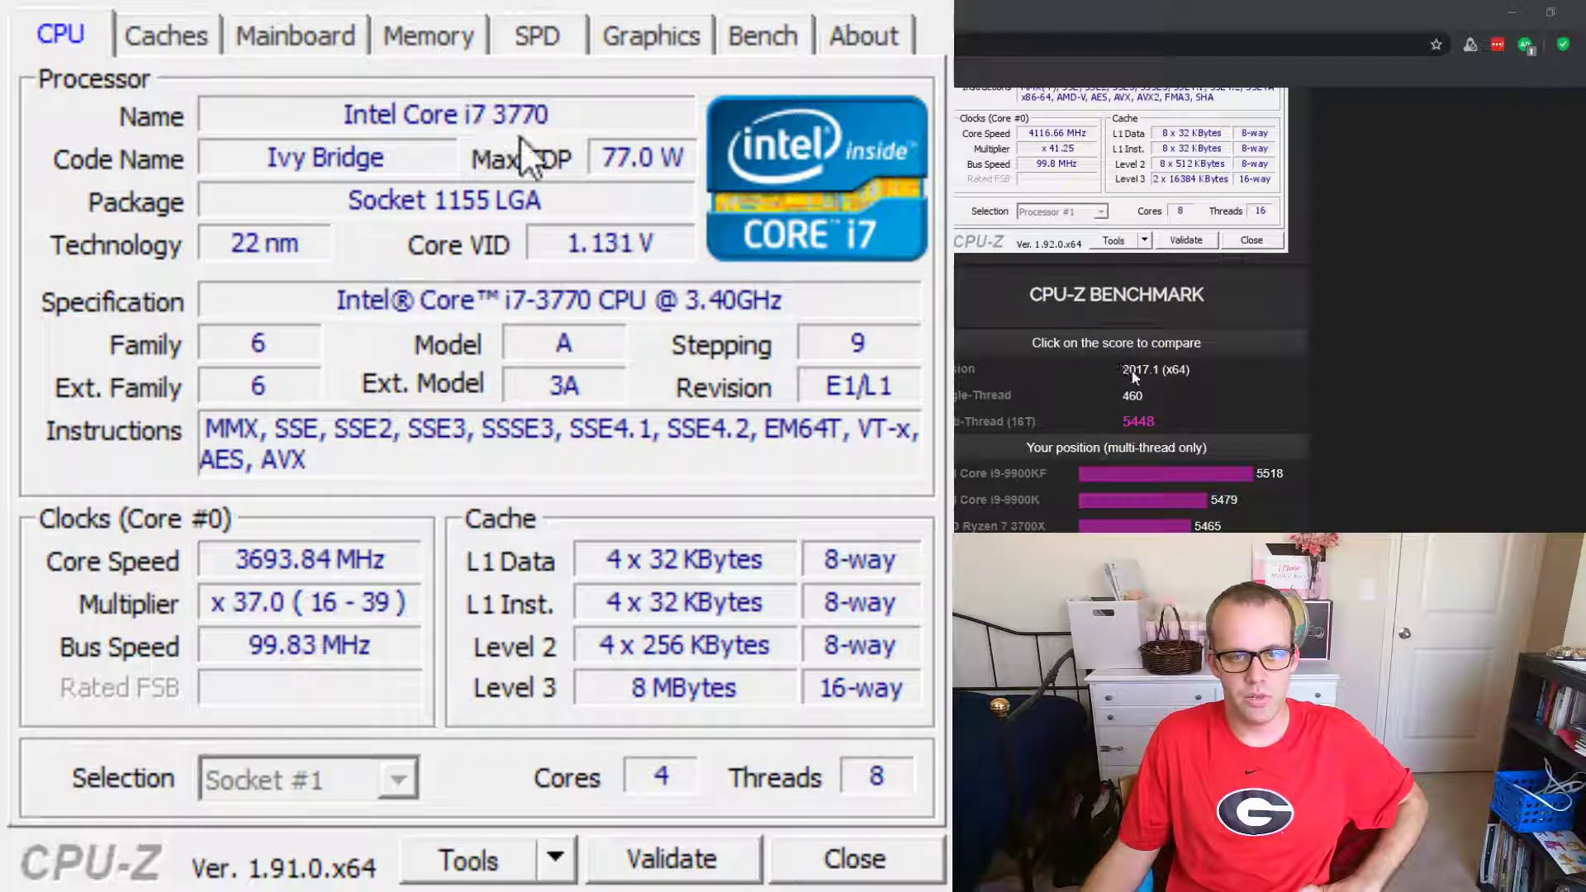
# Review the Memory and Graphics tabs, ending on the SPD details for memory slot 1.
pyautogui.click(475, 45)
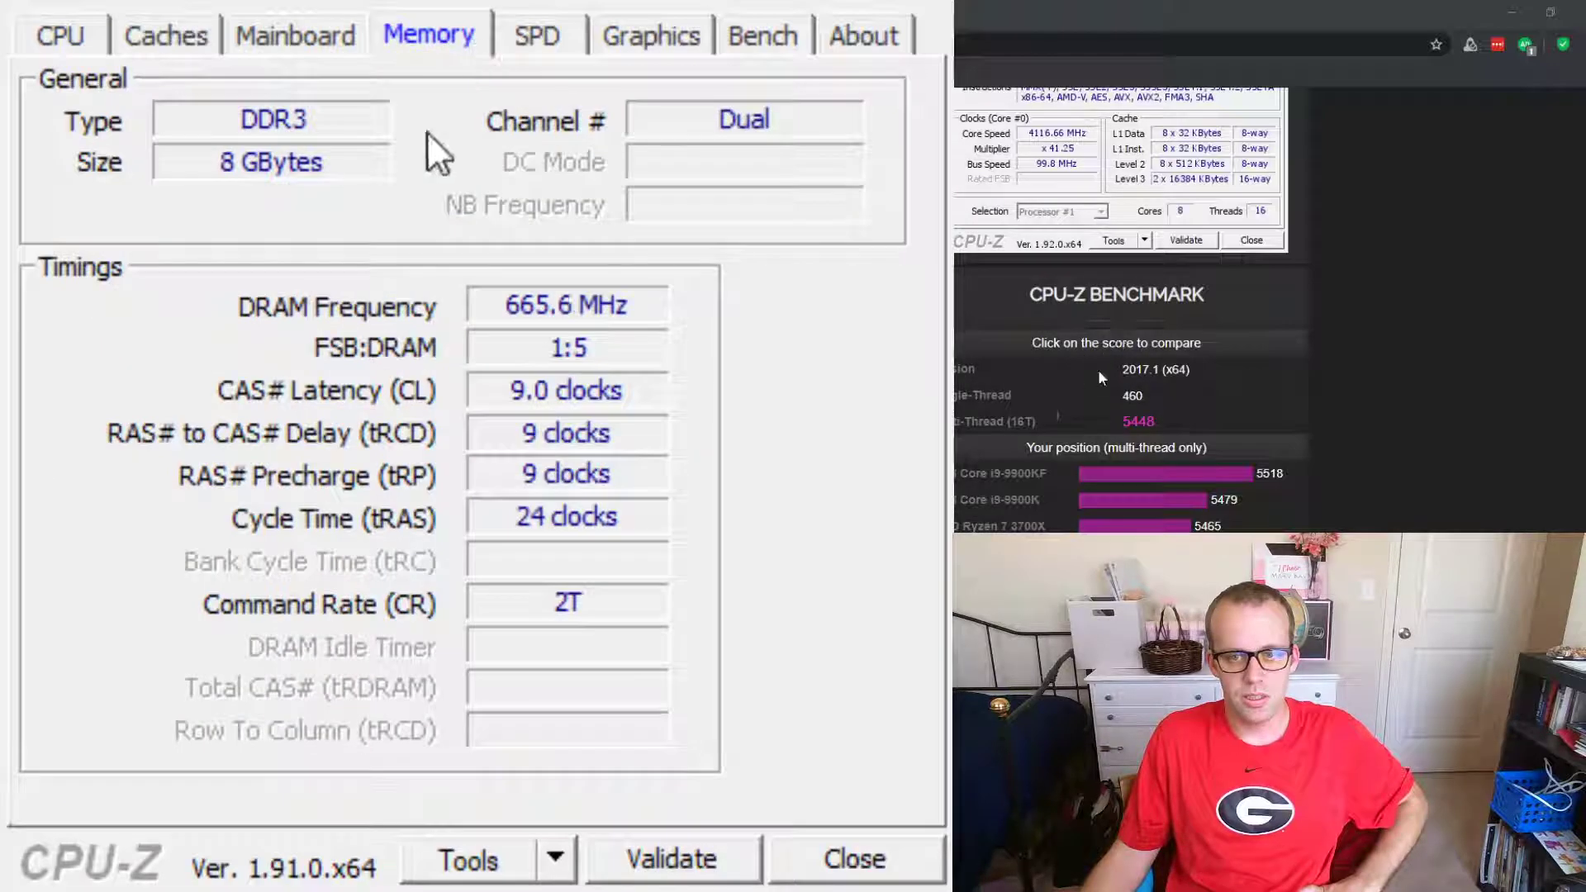
pyautogui.click(546, 42)
pyautogui.click(643, 46)
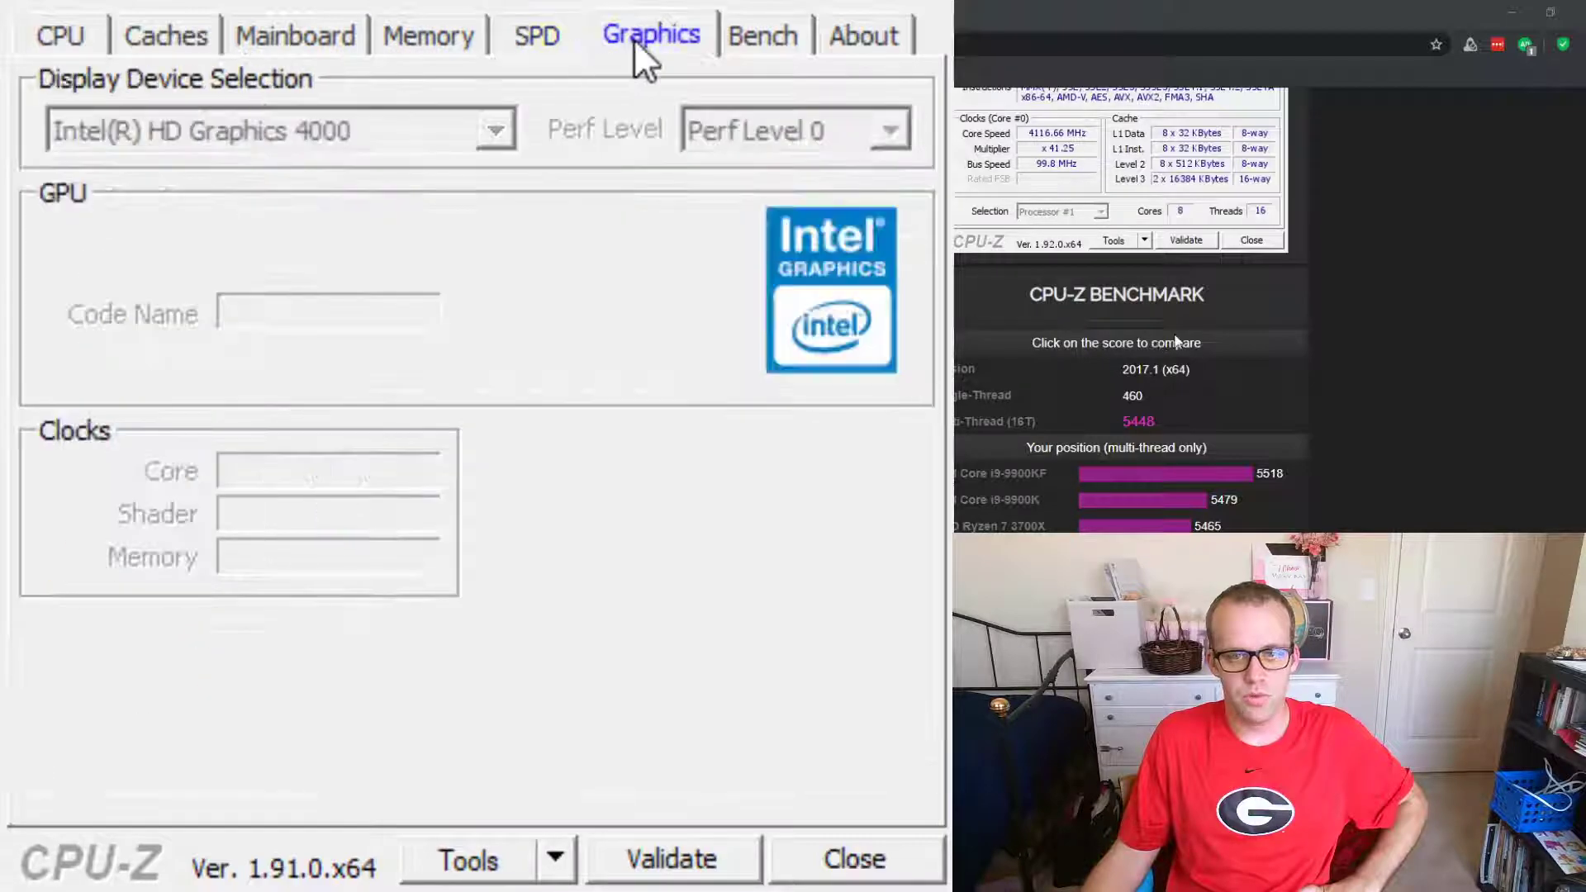
pyautogui.click(546, 41)
pyautogui.click(643, 50)
pyautogui.click(545, 41)
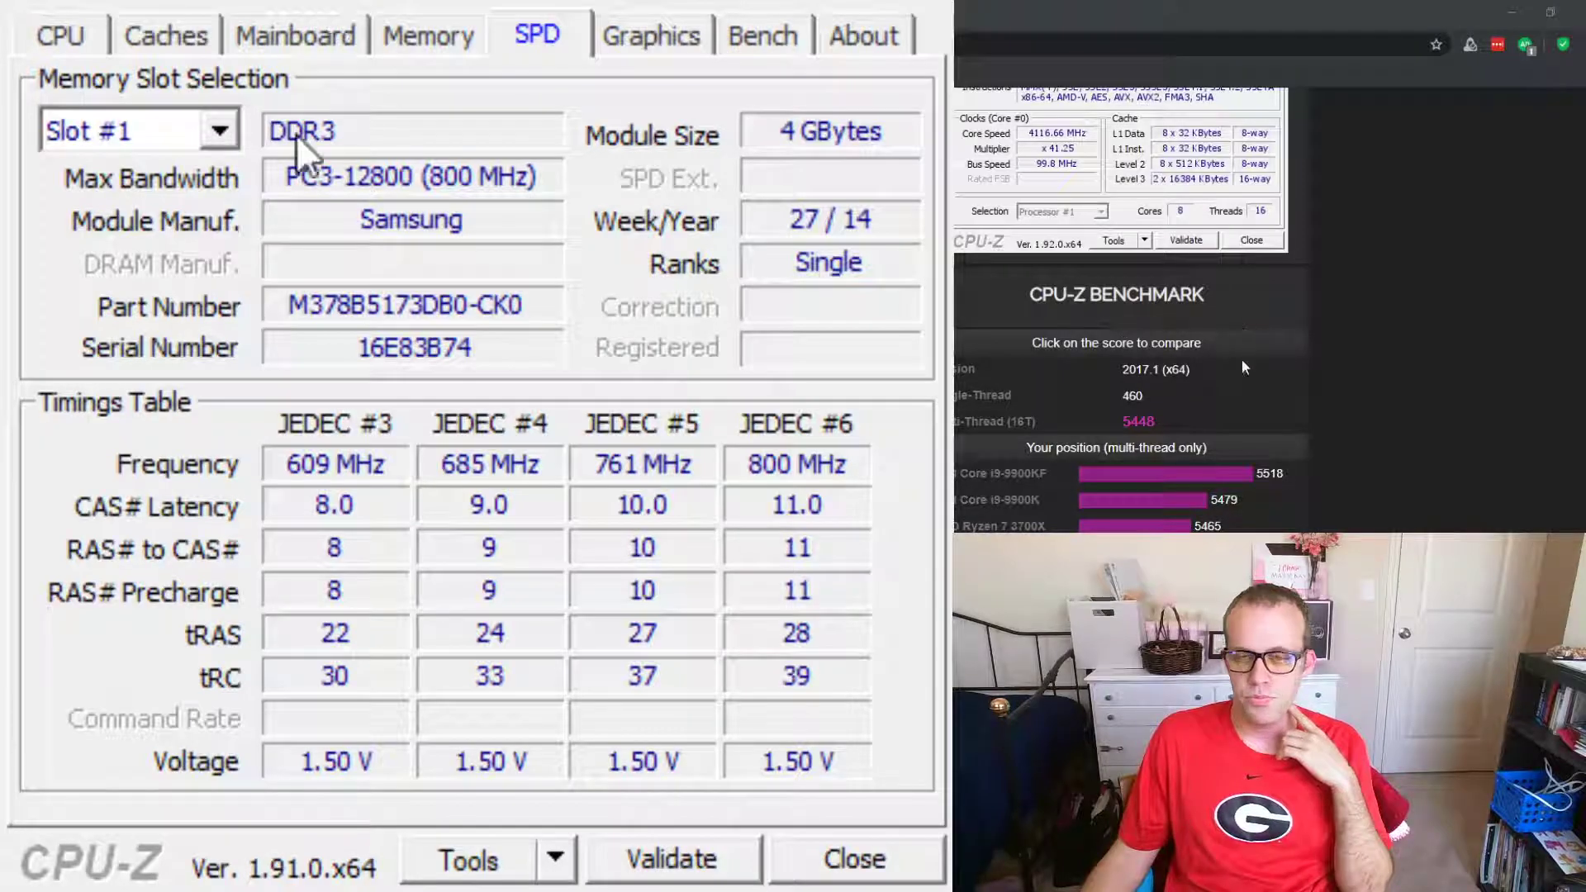
# Inspect the SPD details of memory slots 2, 3 and 4, returning to slot 2.
pyautogui.click(166, 131)
pyautogui.click(124, 178)
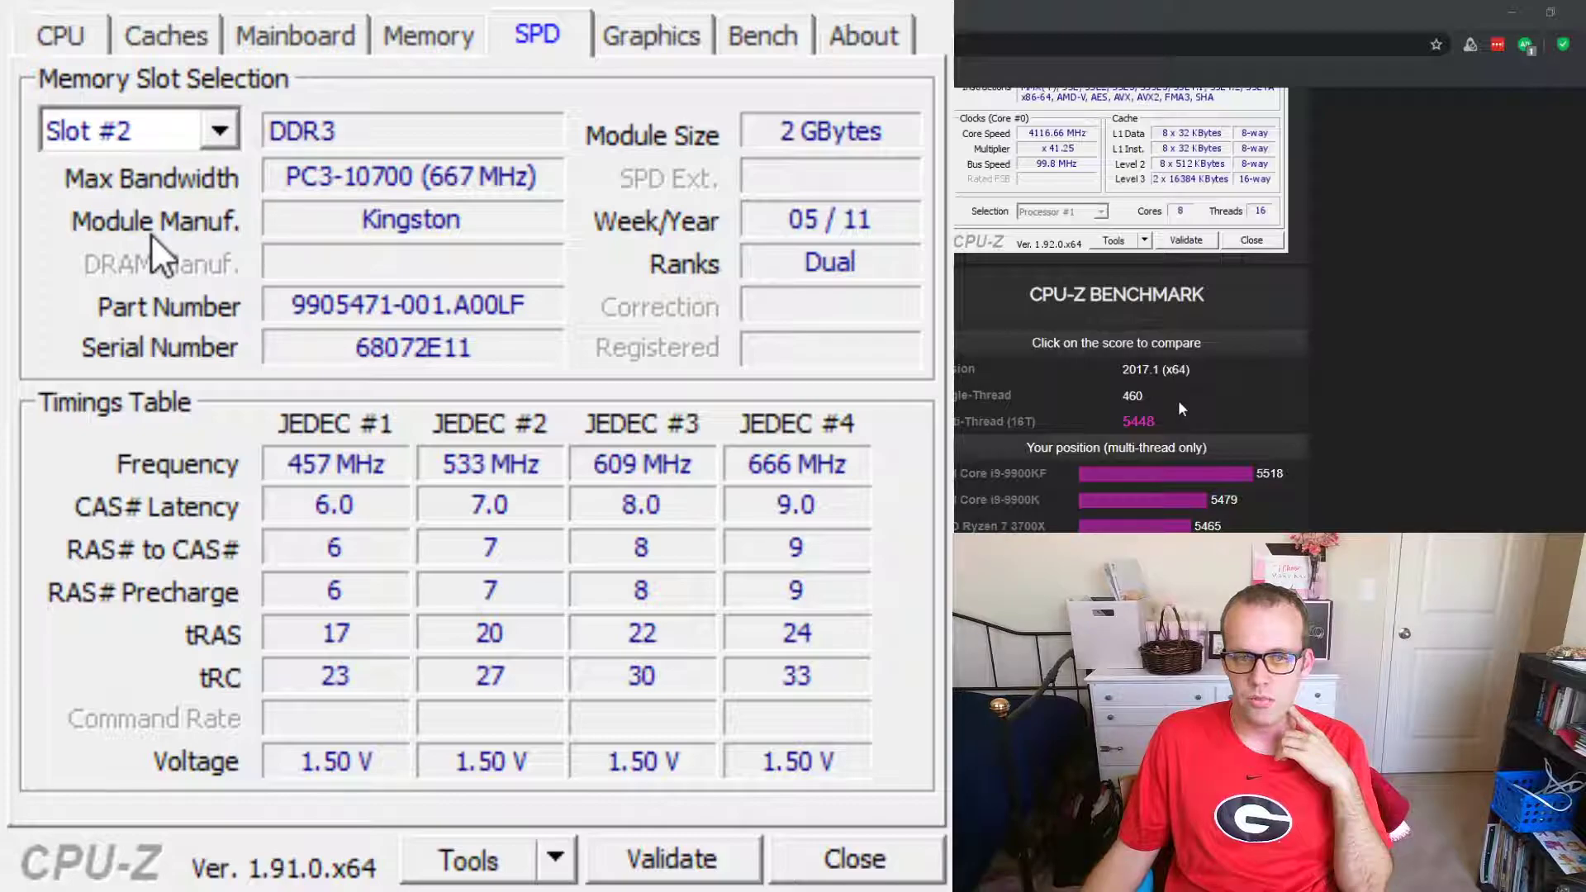
pyautogui.scroll(-1, 157, 141)
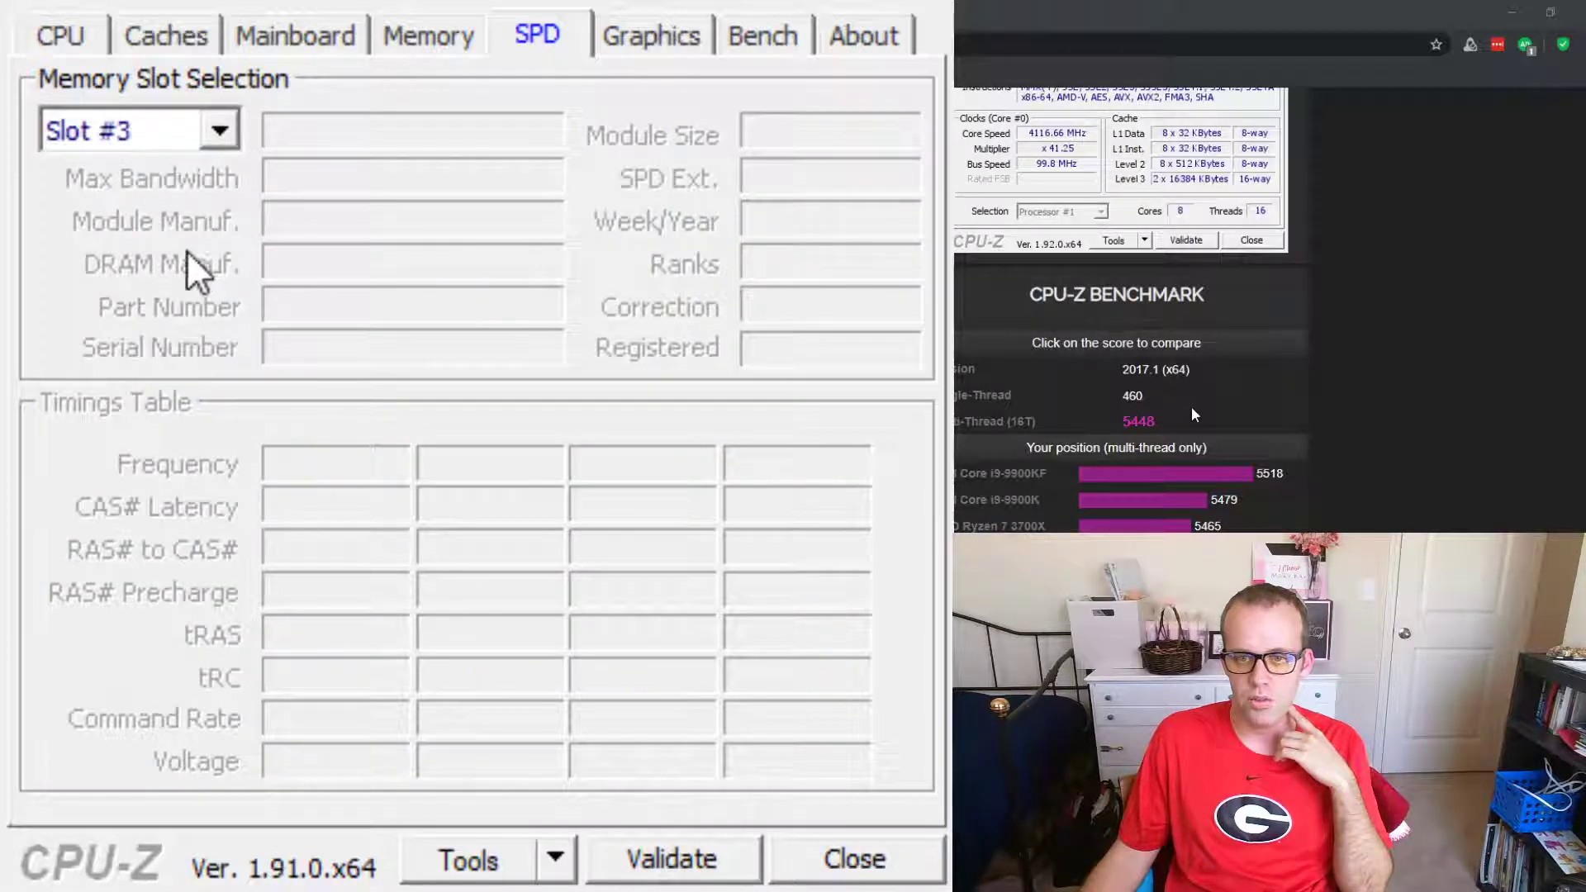
pyautogui.press('Down')
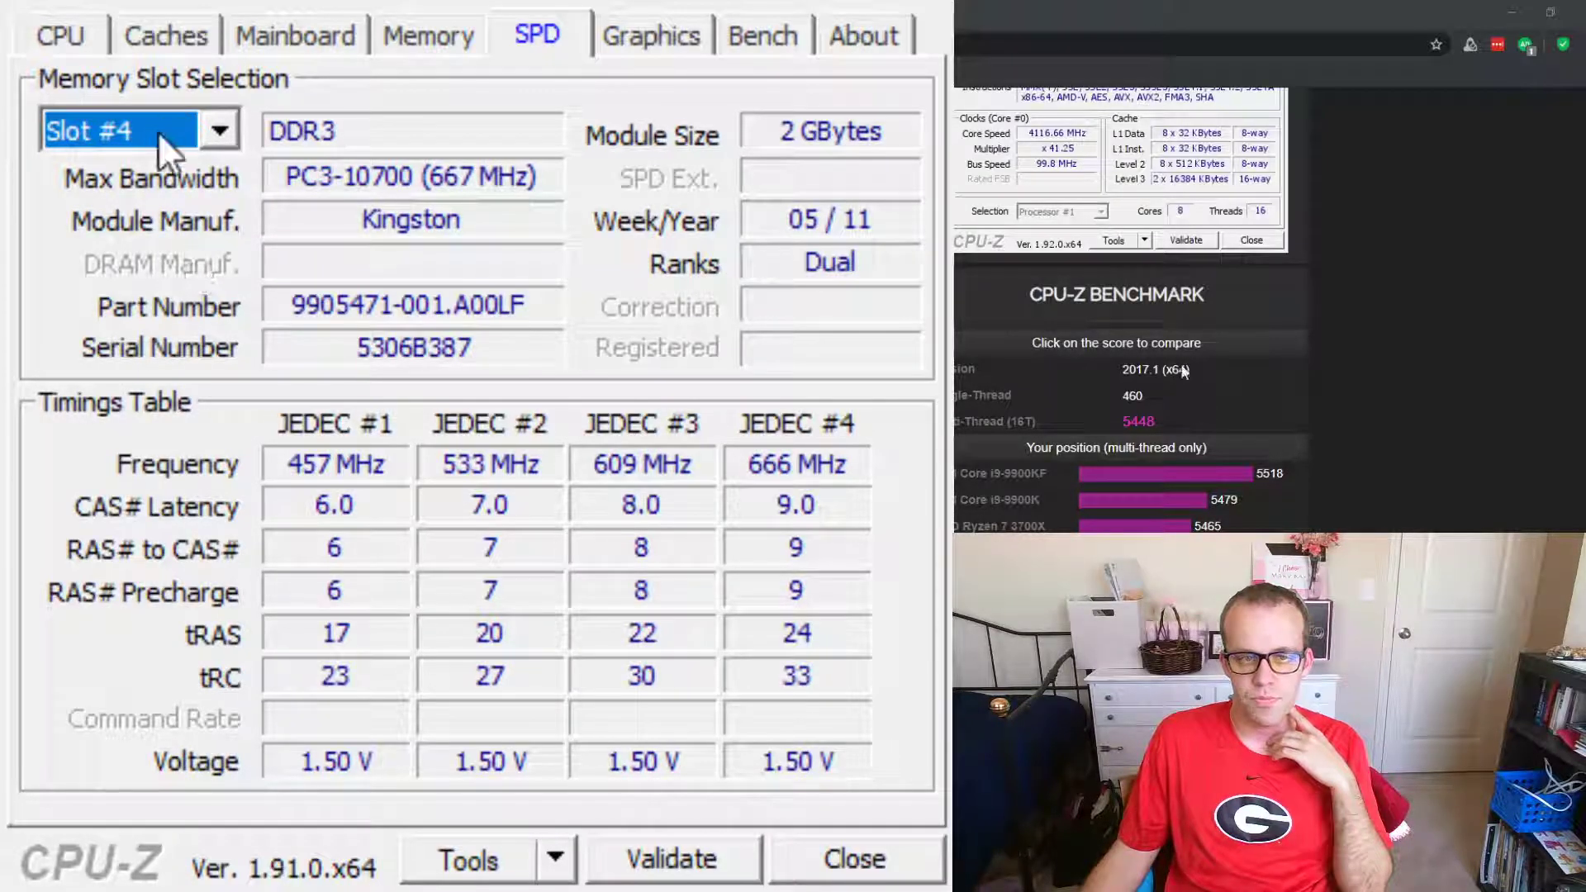
pyautogui.press('Up')
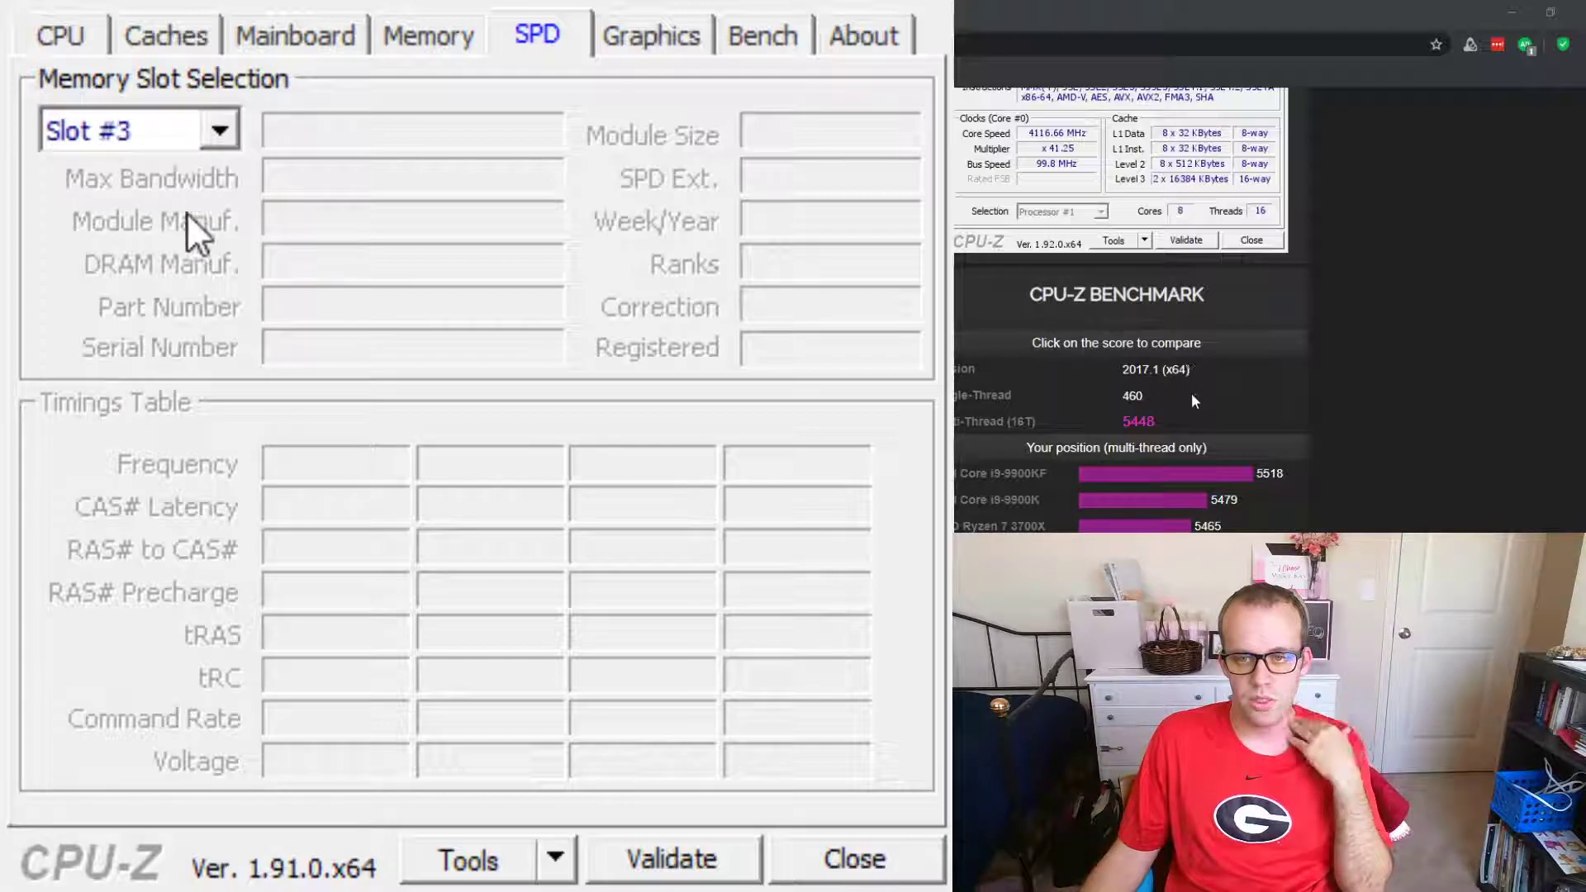
pyautogui.press('Up')
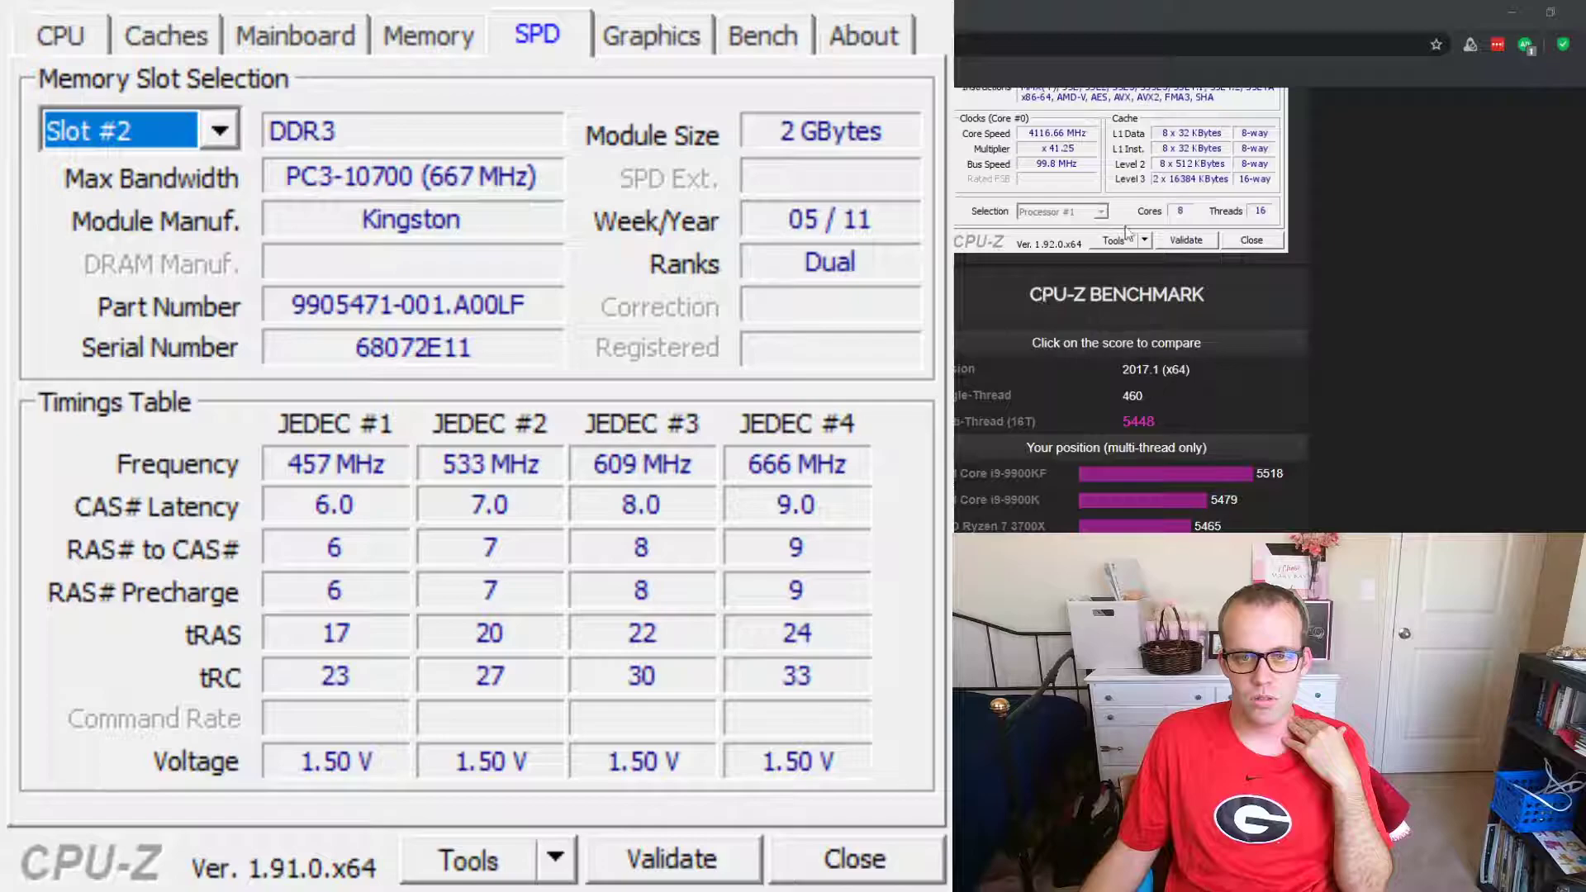
# Show the Intel HD Graphics 4000 details on the Graphics tab after rechecking SPD timings.
pyautogui.click(1418, 257)
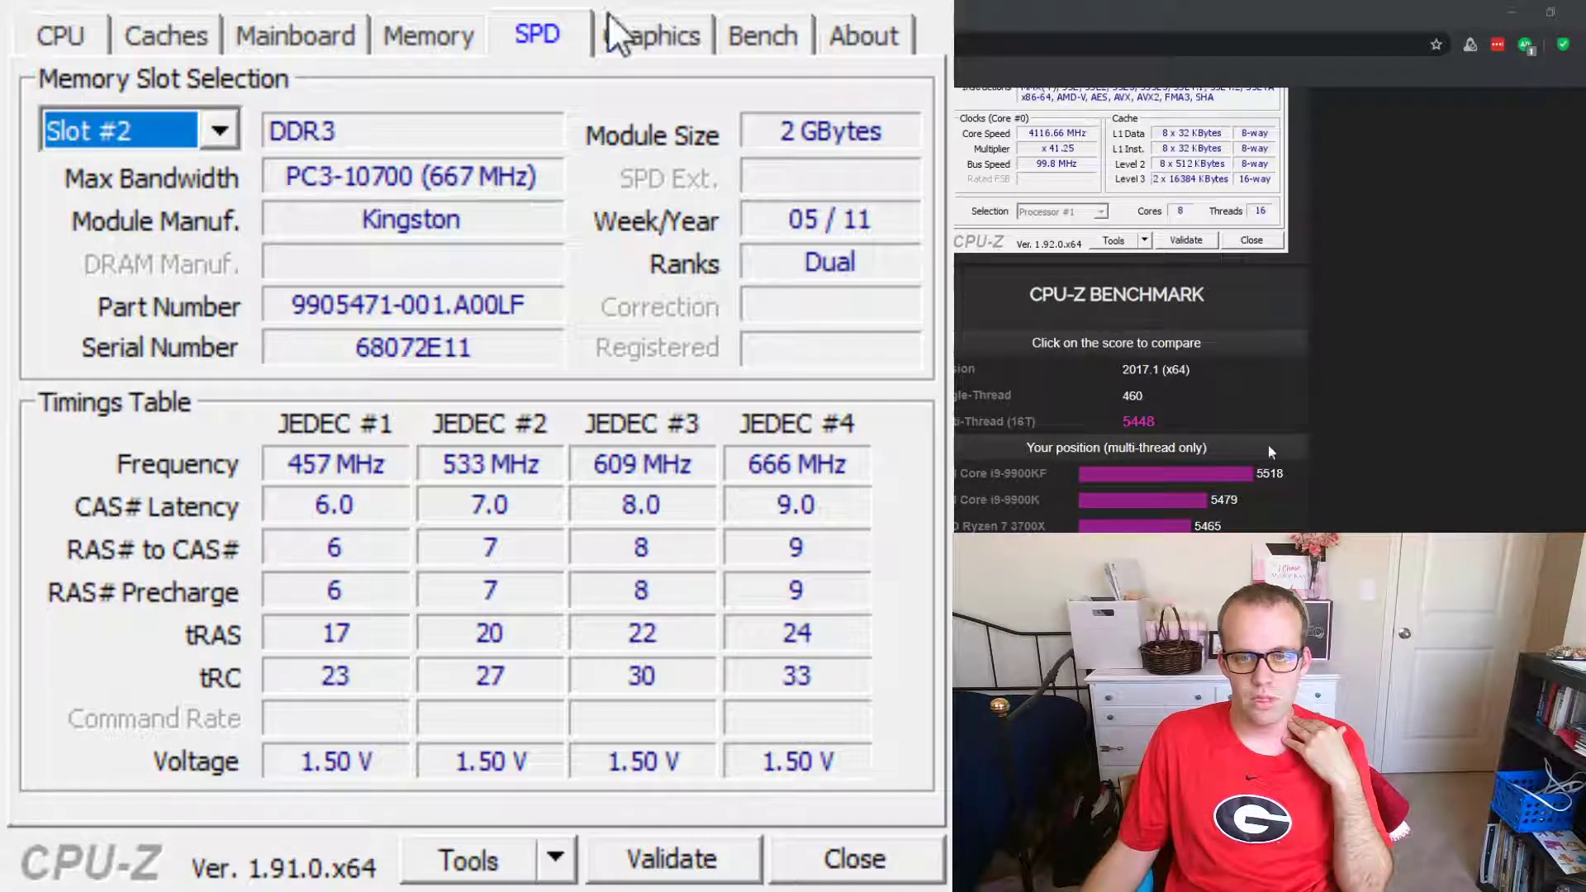
pyautogui.click(649, 37)
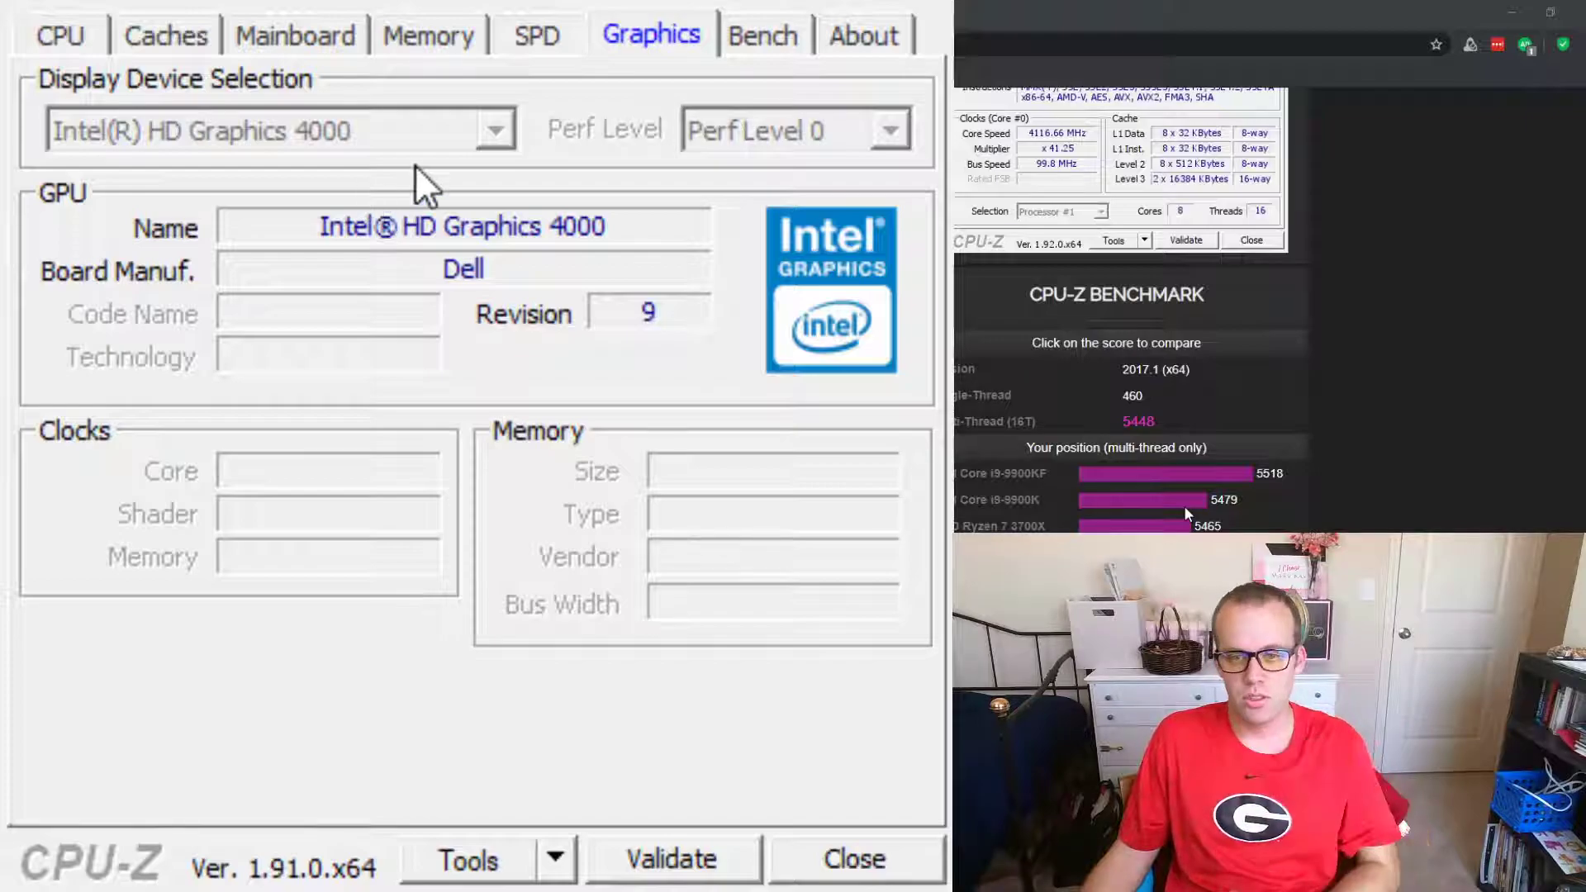
pyautogui.click(533, 37)
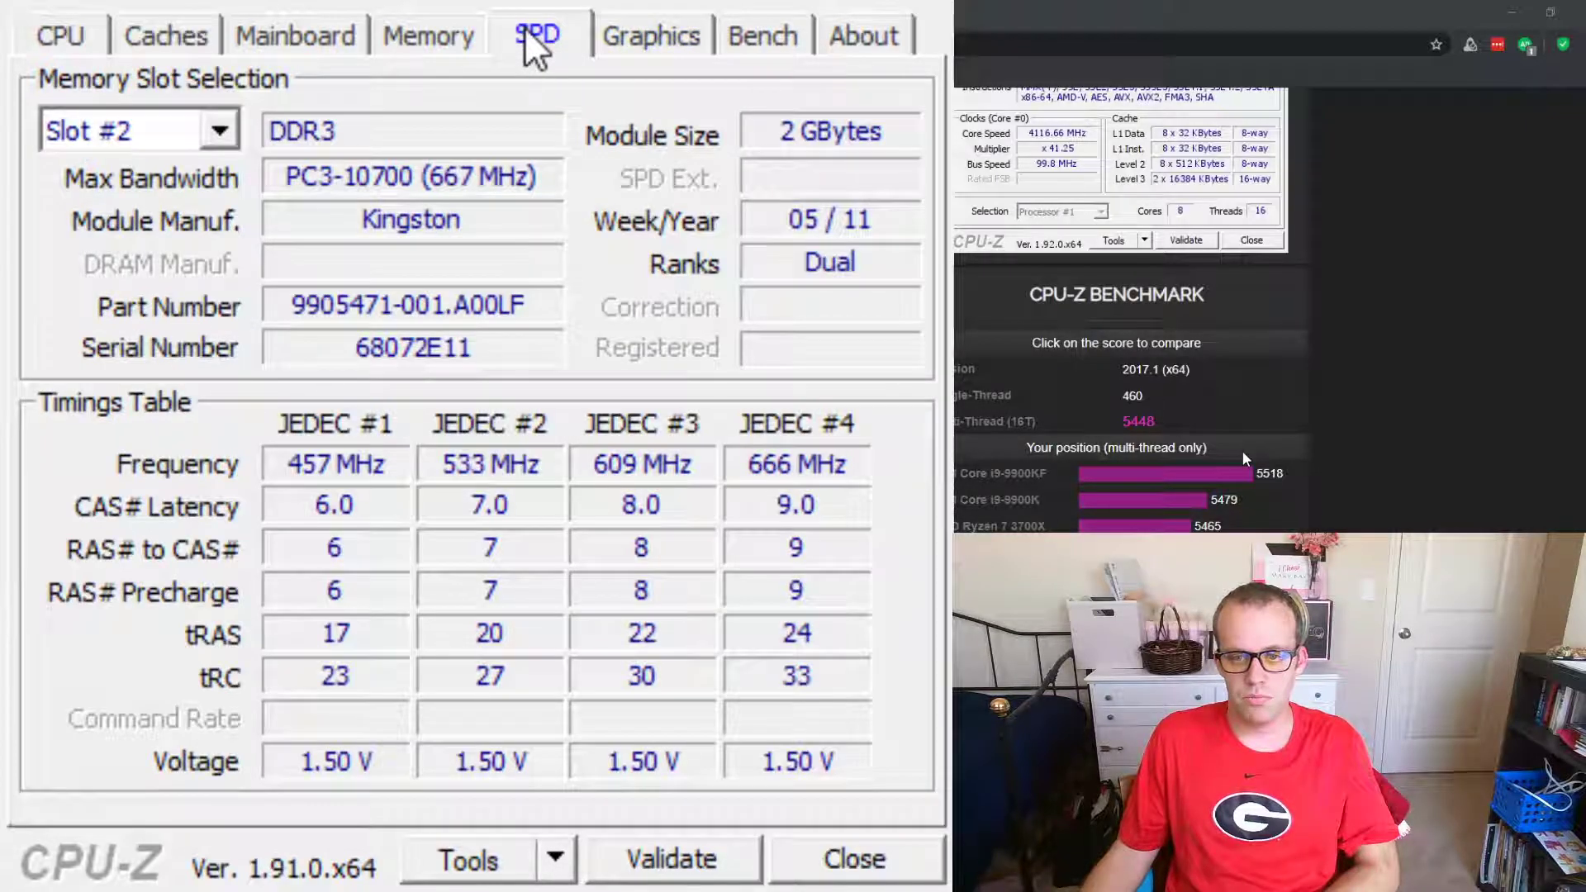
pyautogui.click(619, 46)
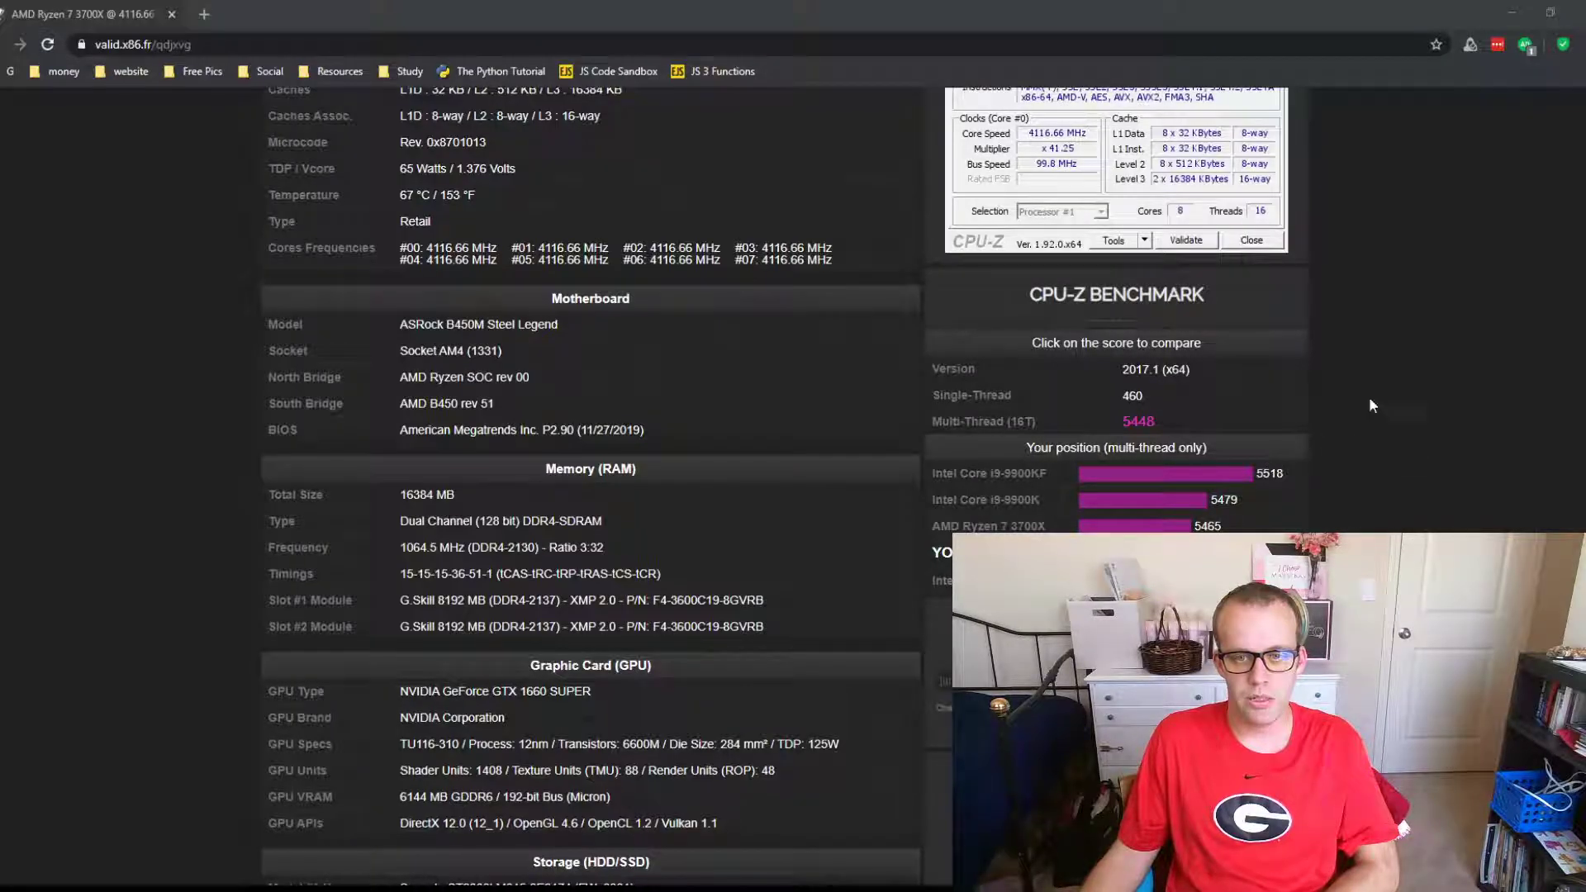
pyautogui.scroll(5, 1402, 414)
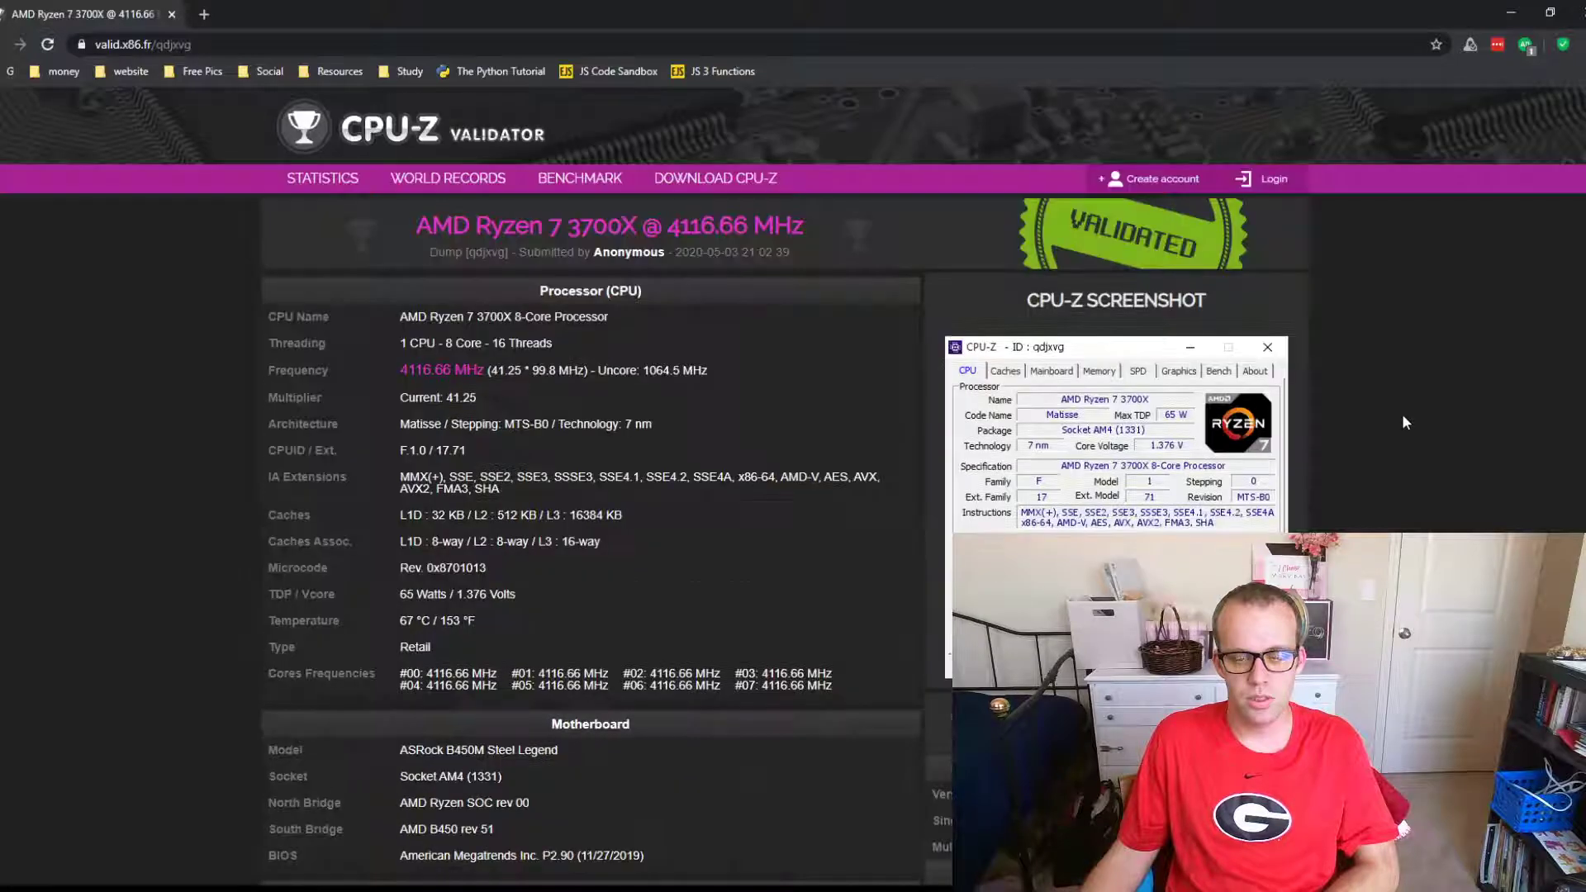
pyautogui.scroll(-1, 1375, 426)
pyautogui.scroll(-5, 1375, 430)
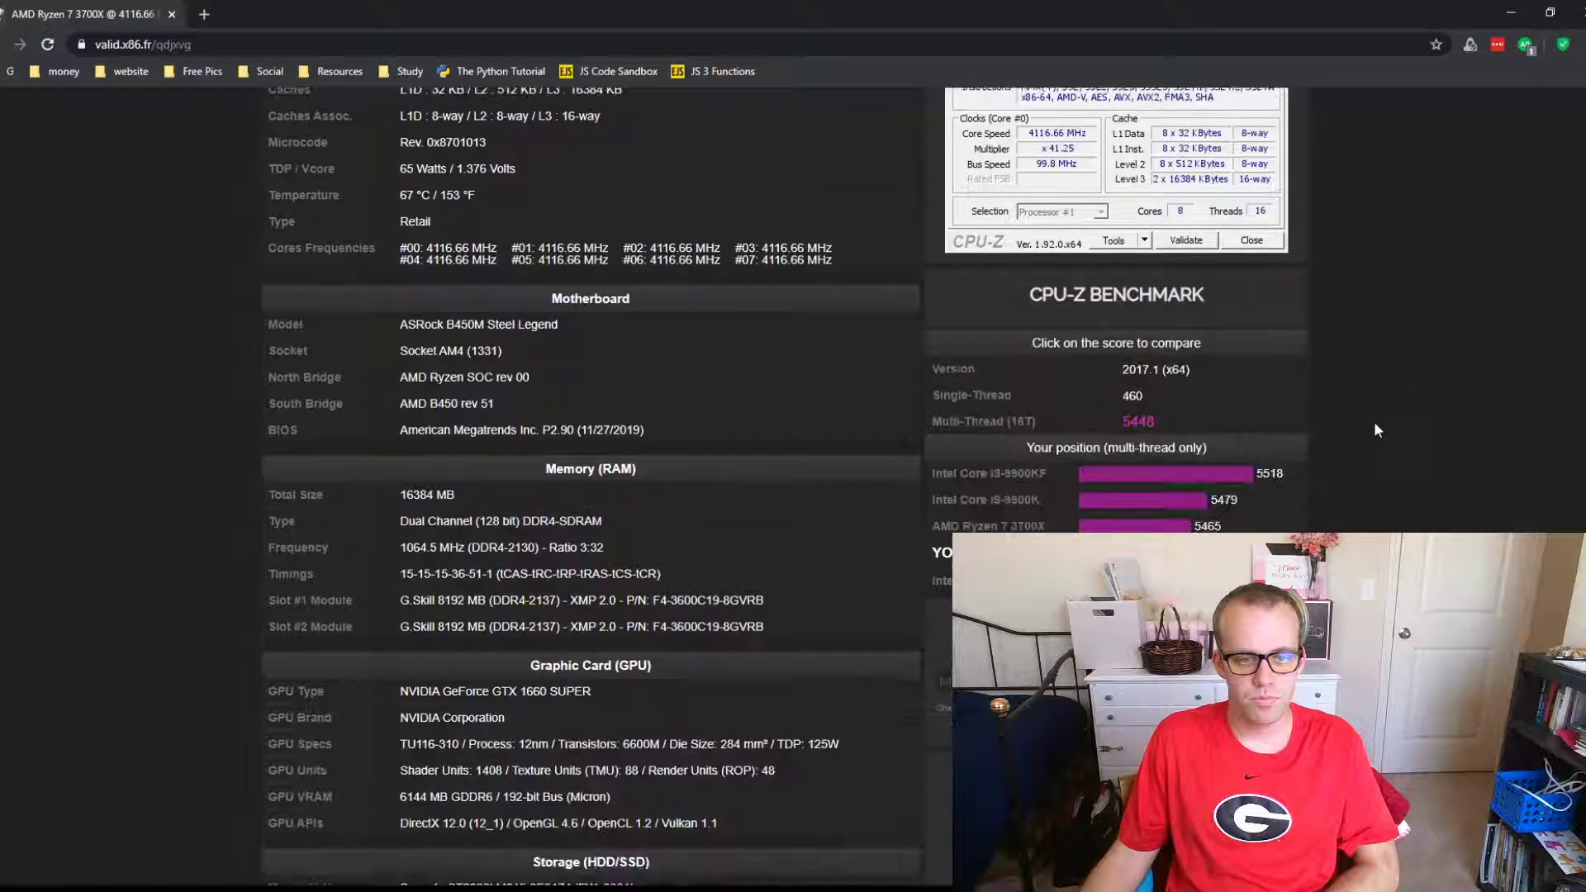
pyautogui.scroll(4, 1375, 431)
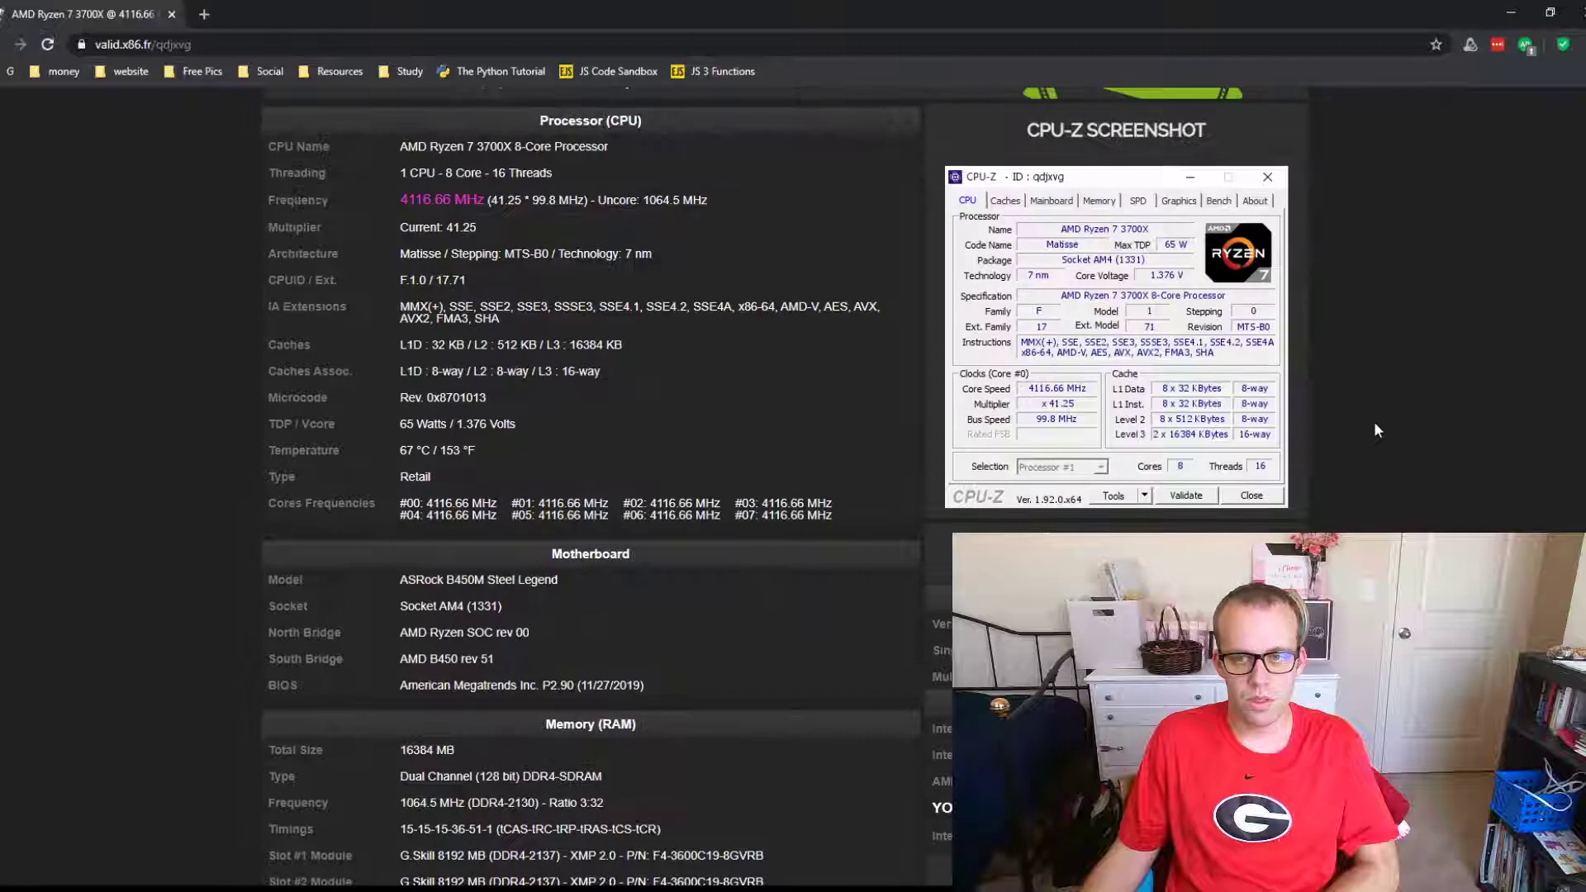
pyautogui.scroll(-3, 481, 523)
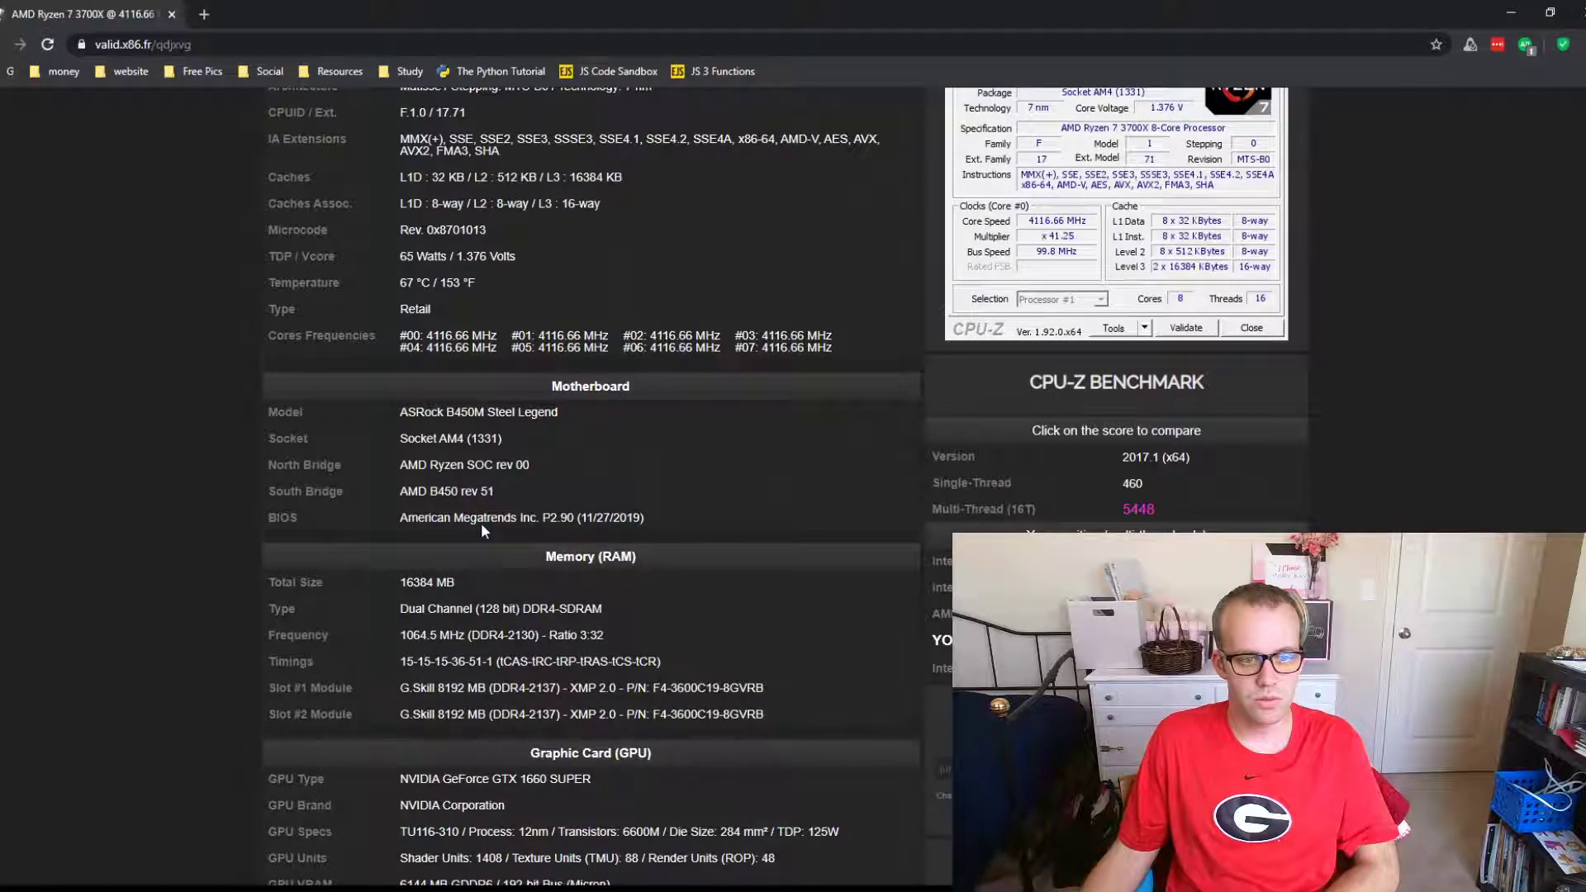
pyautogui.scroll(-1, 496, 552)
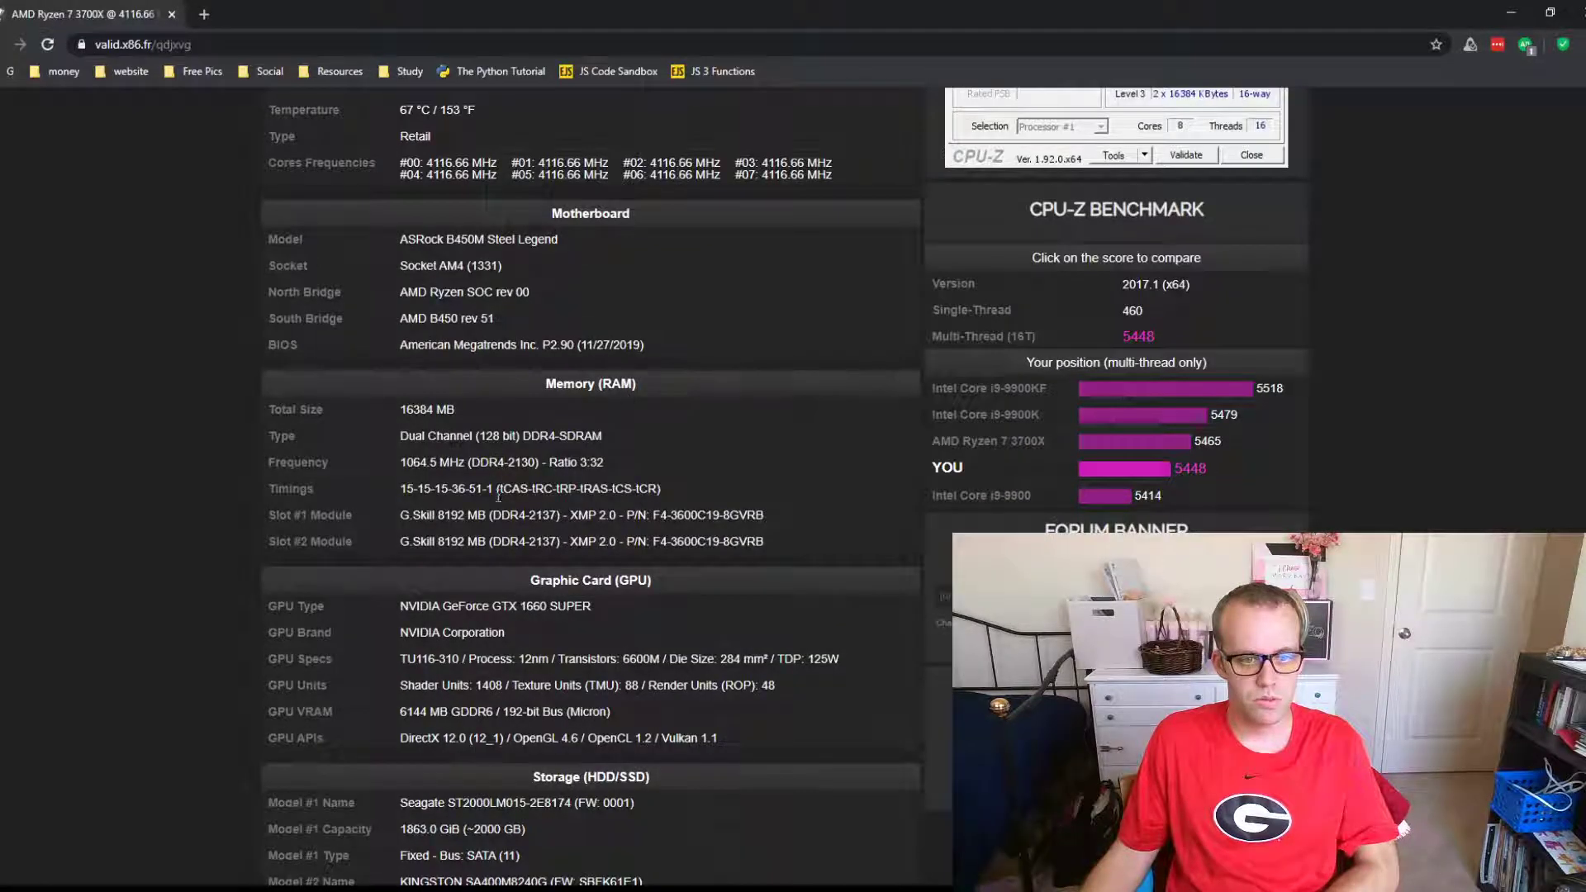
pyautogui.moveTo(498, 500); pyautogui.dragTo(331, 543)
pyautogui.click(550, 539)
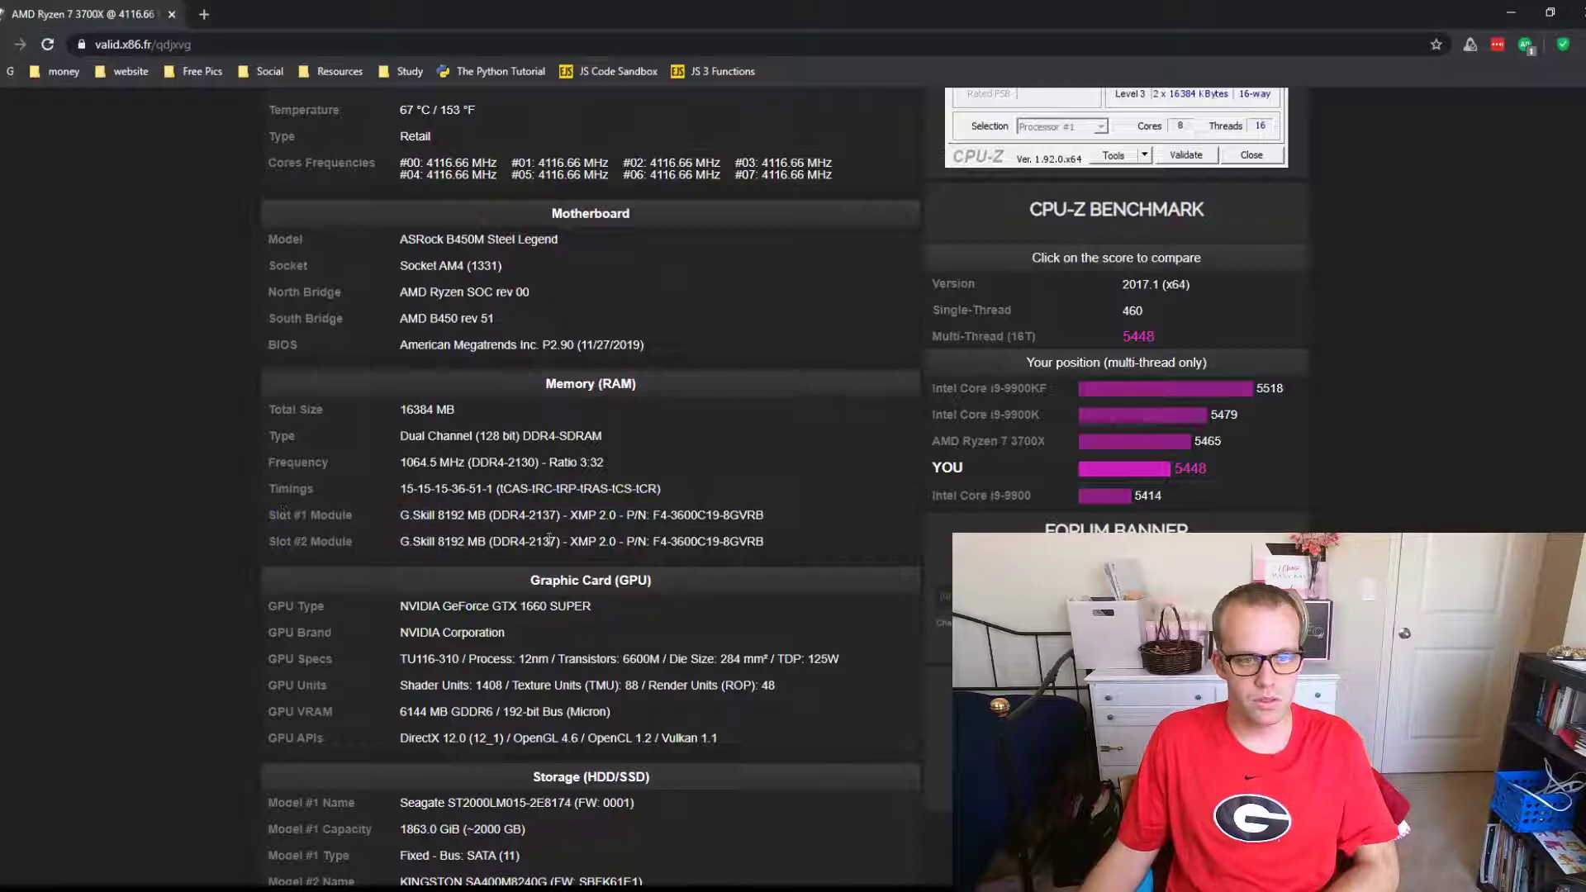
pyautogui.moveTo(437, 515); pyautogui.dragTo(449, 522)
pyautogui.click(449, 522)
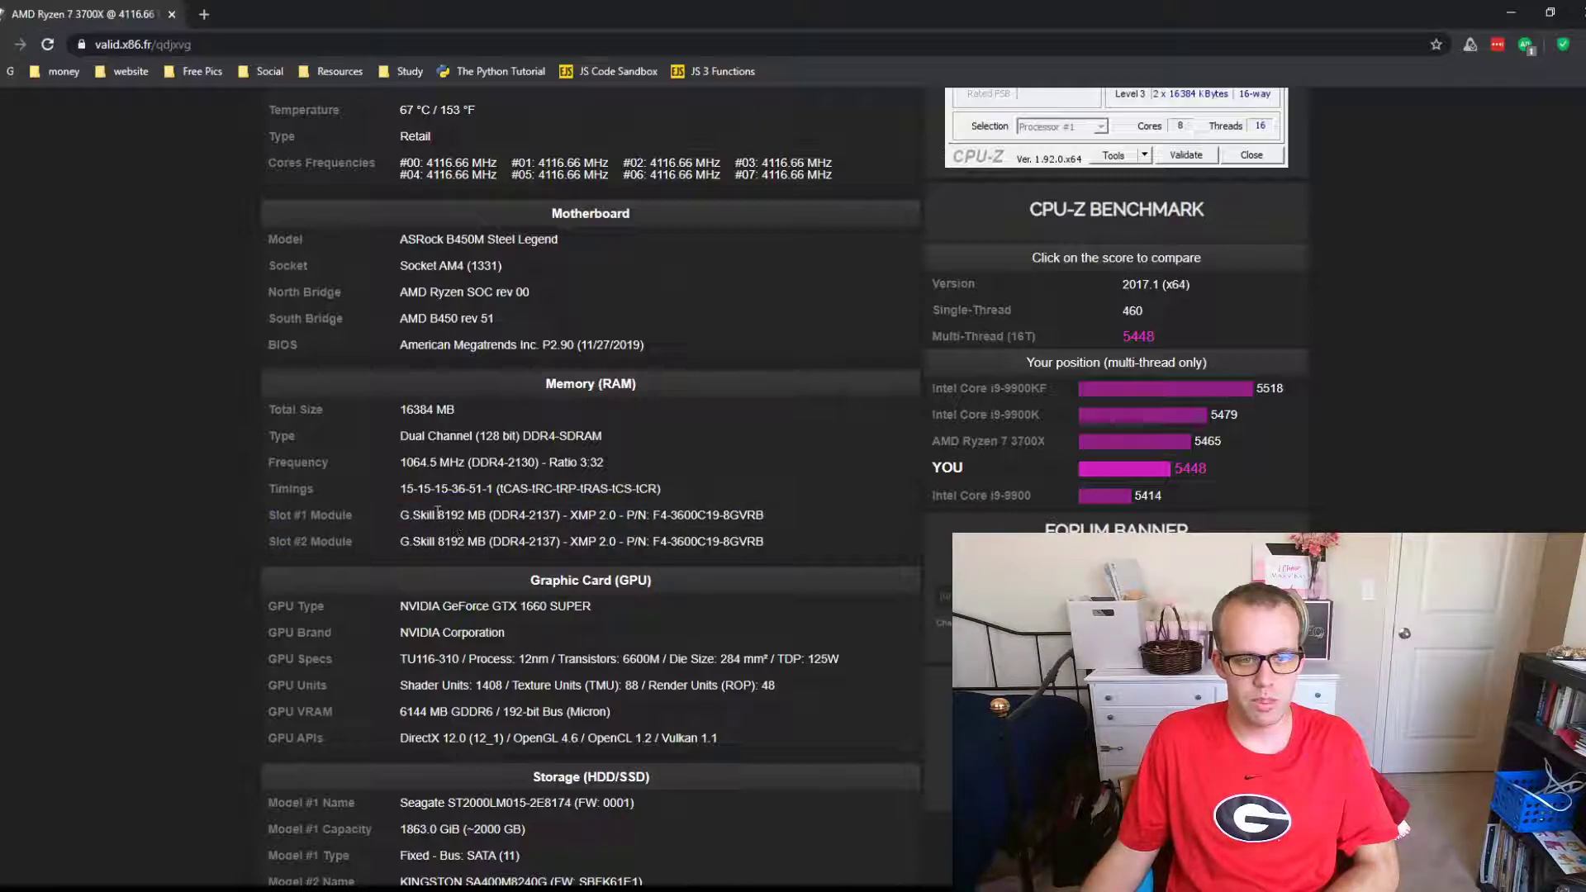
pyautogui.scroll(-2, 494, 503)
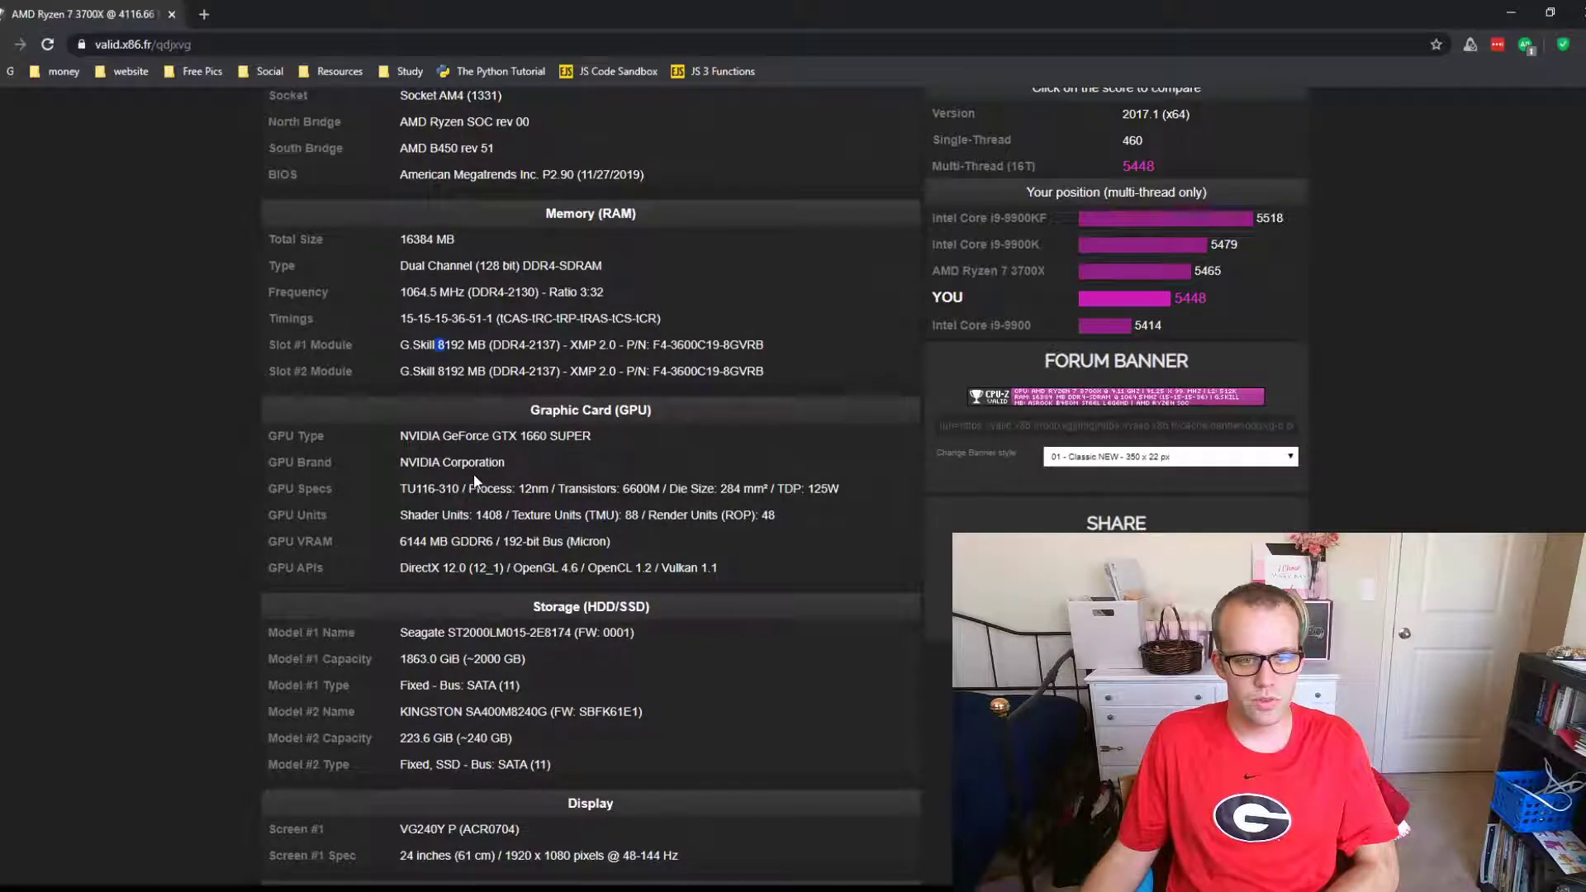
pyautogui.scroll(-1, 473, 473)
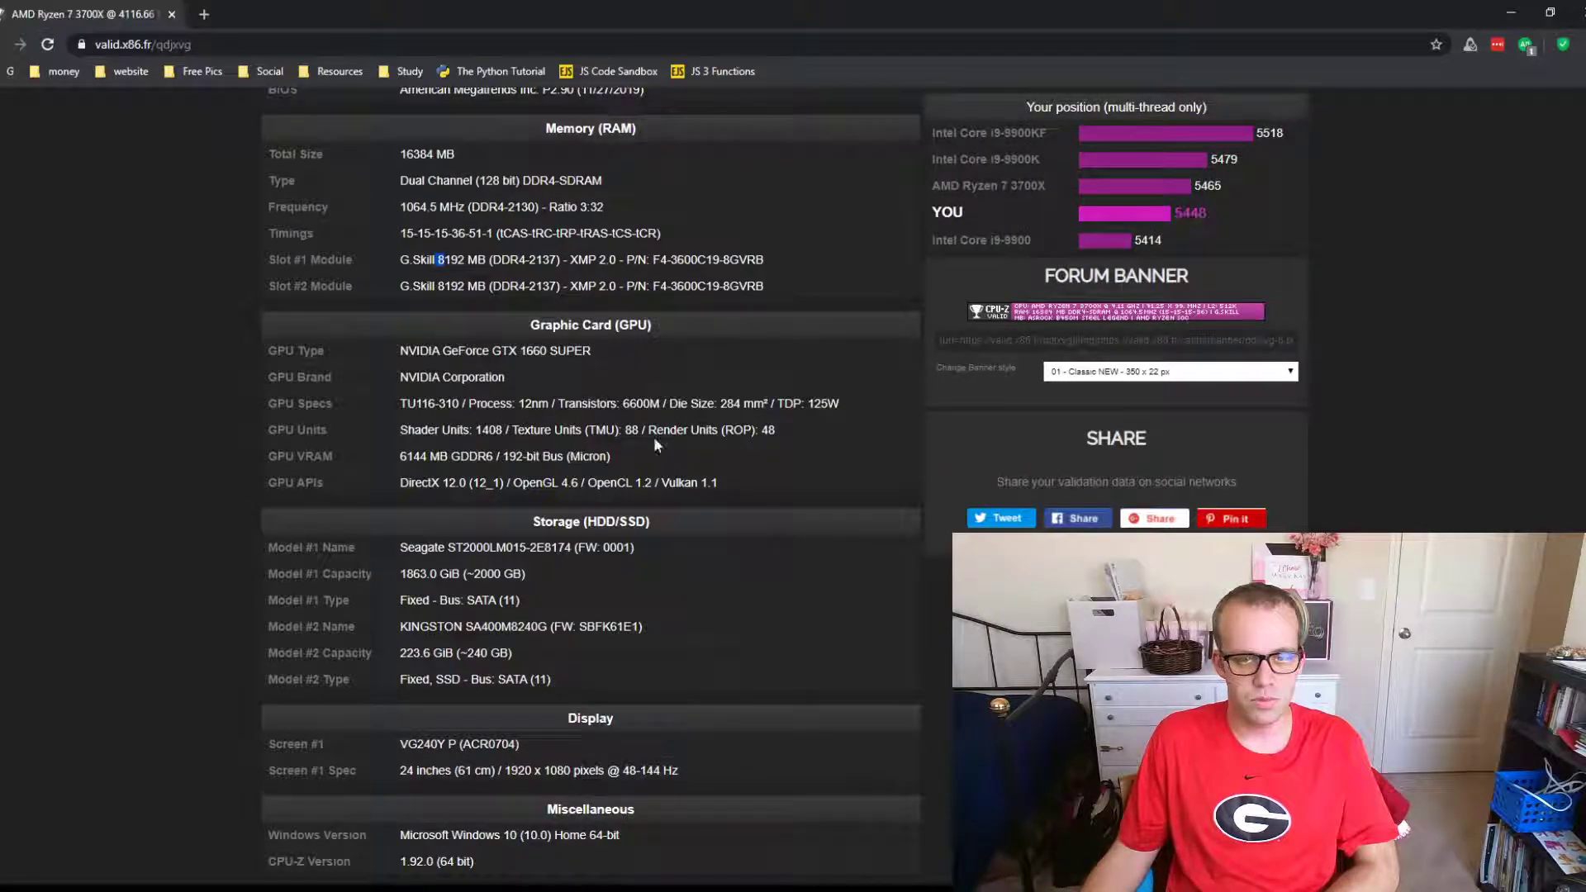
pyautogui.scroll(-1, 409, 487)
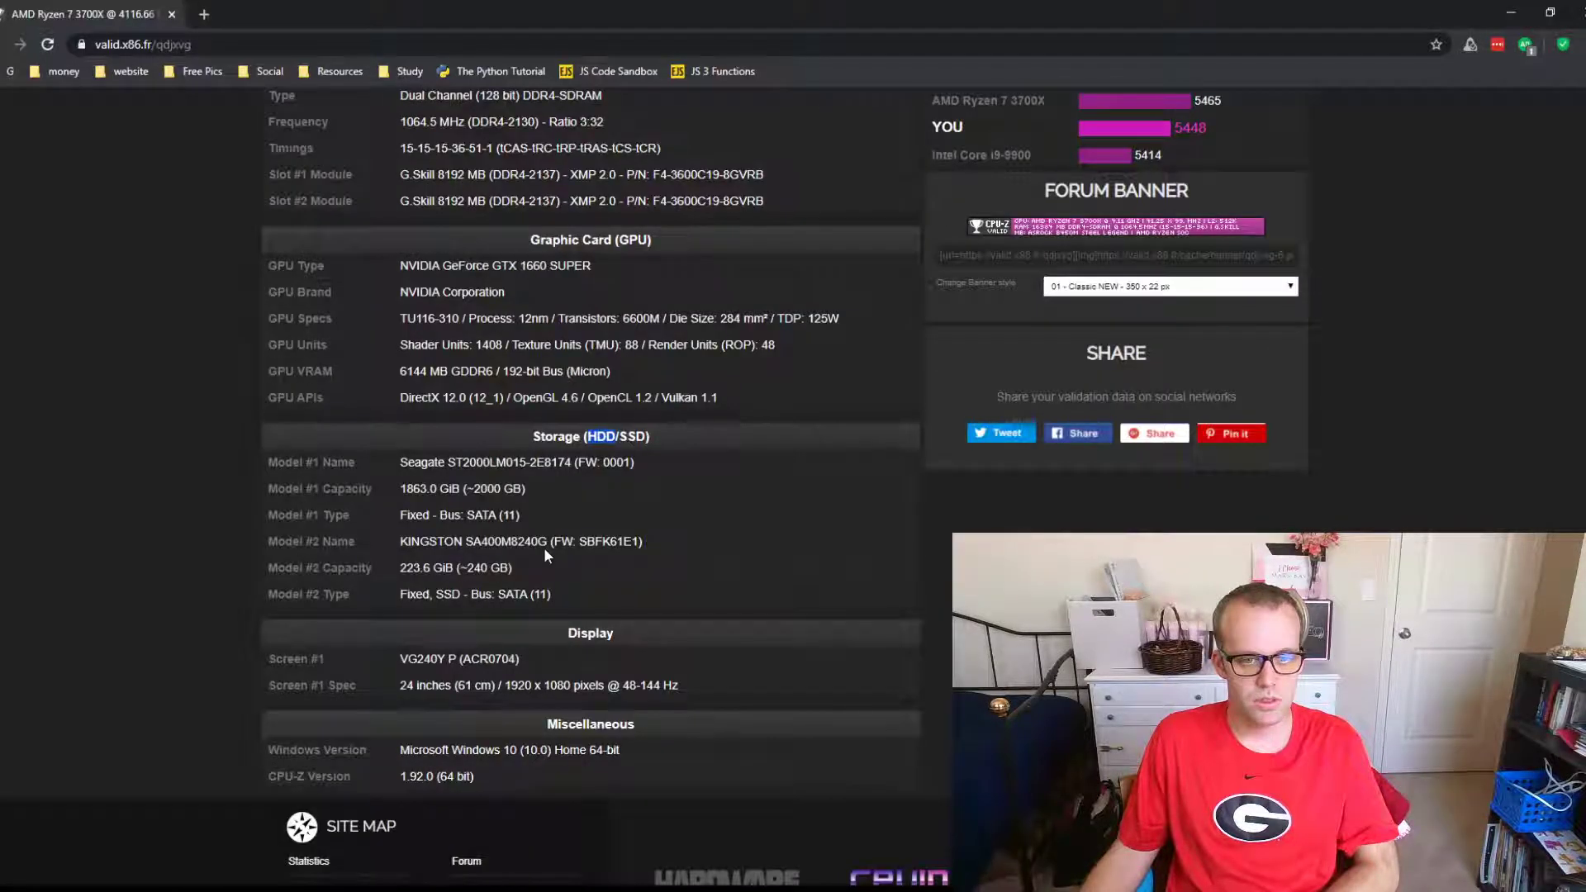
pyautogui.scroll(6, 550, 595)
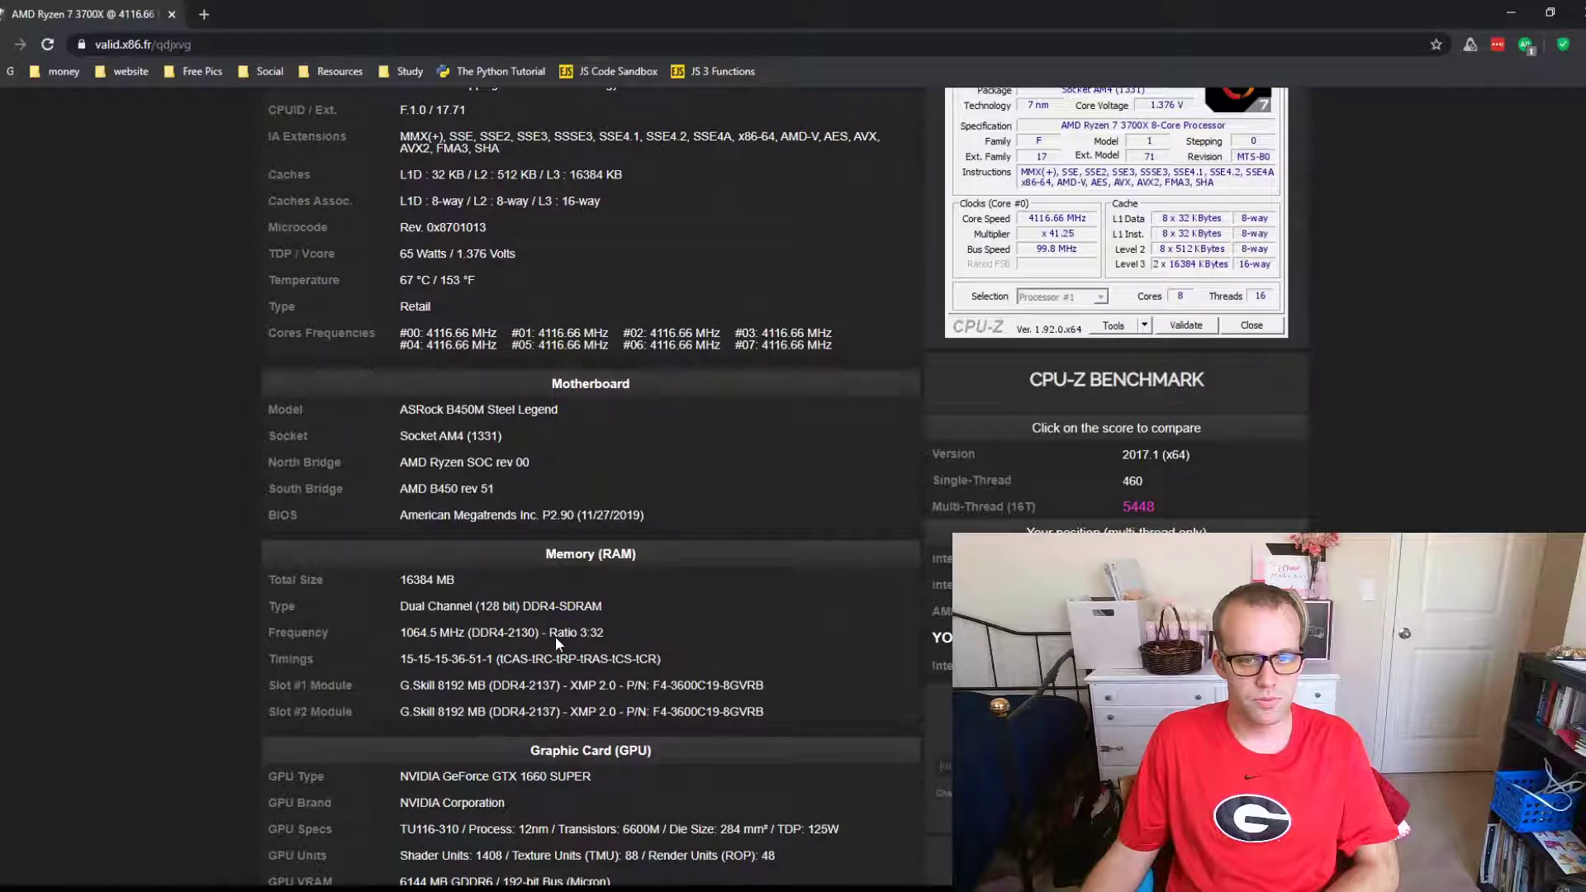
pyautogui.scroll(2, 556, 640)
pyautogui.tripleClick(555, 582)
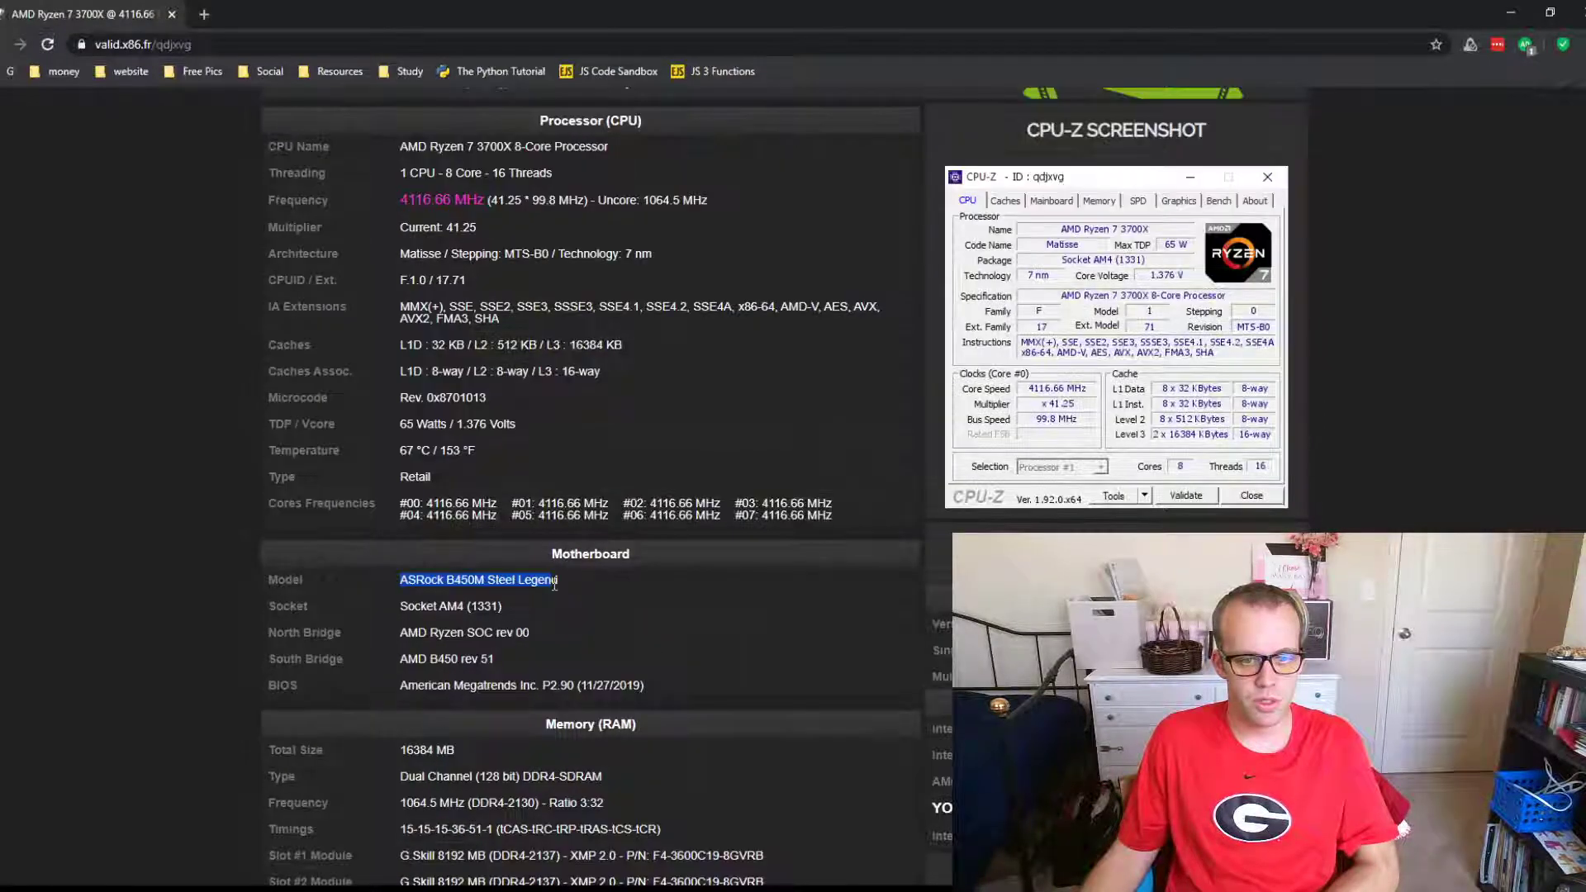
pyautogui.click(555, 585)
pyautogui.scroll(2, 613, 603)
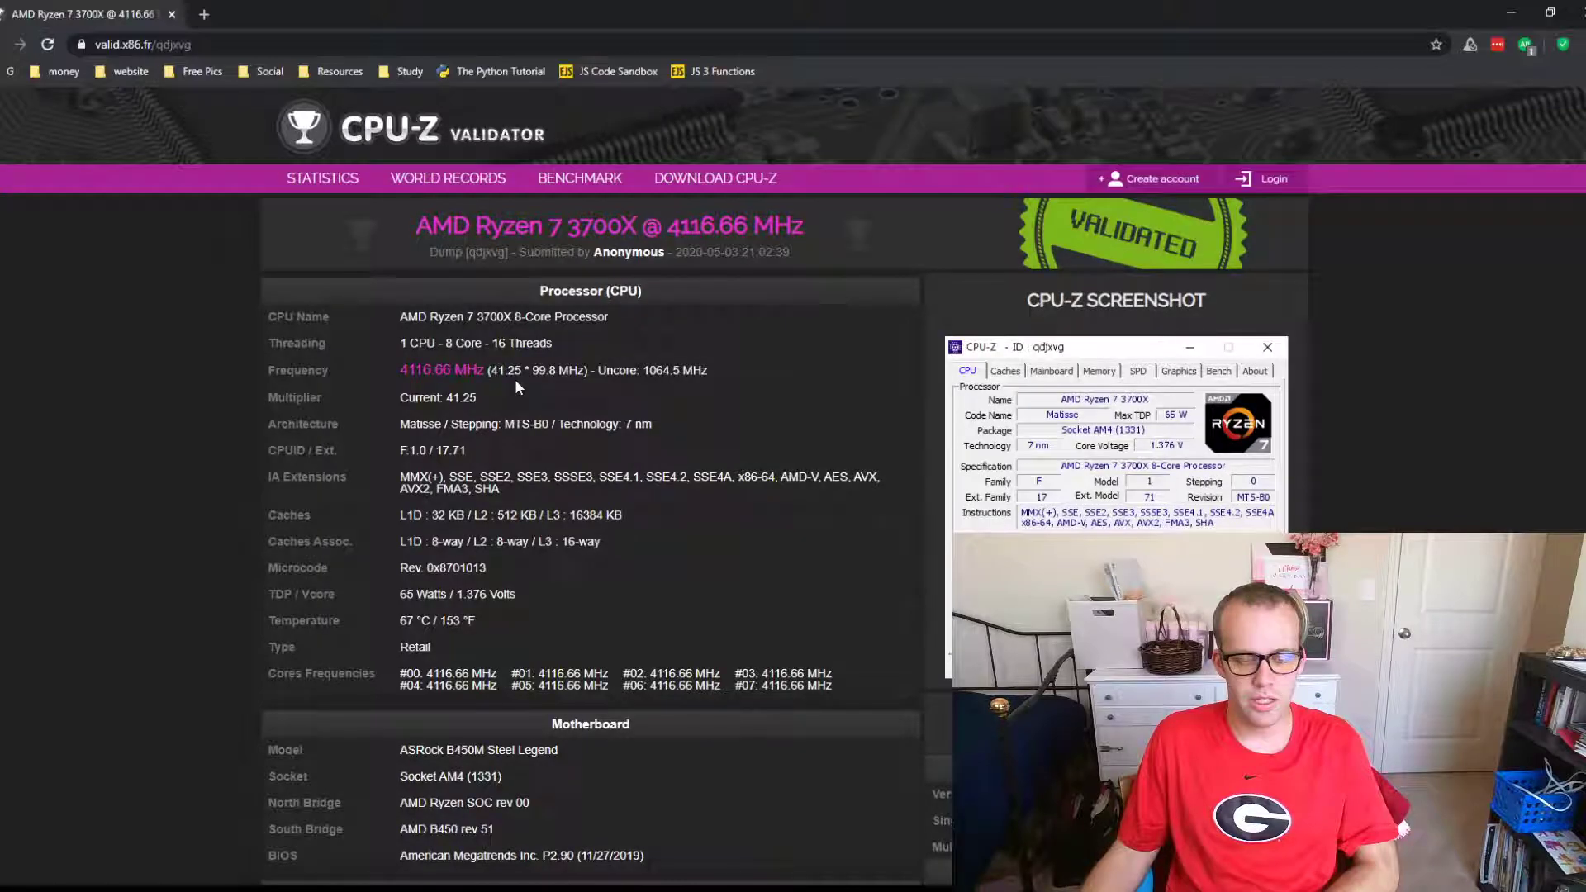
pyautogui.moveTo(400, 317); pyautogui.dragTo(567, 323)
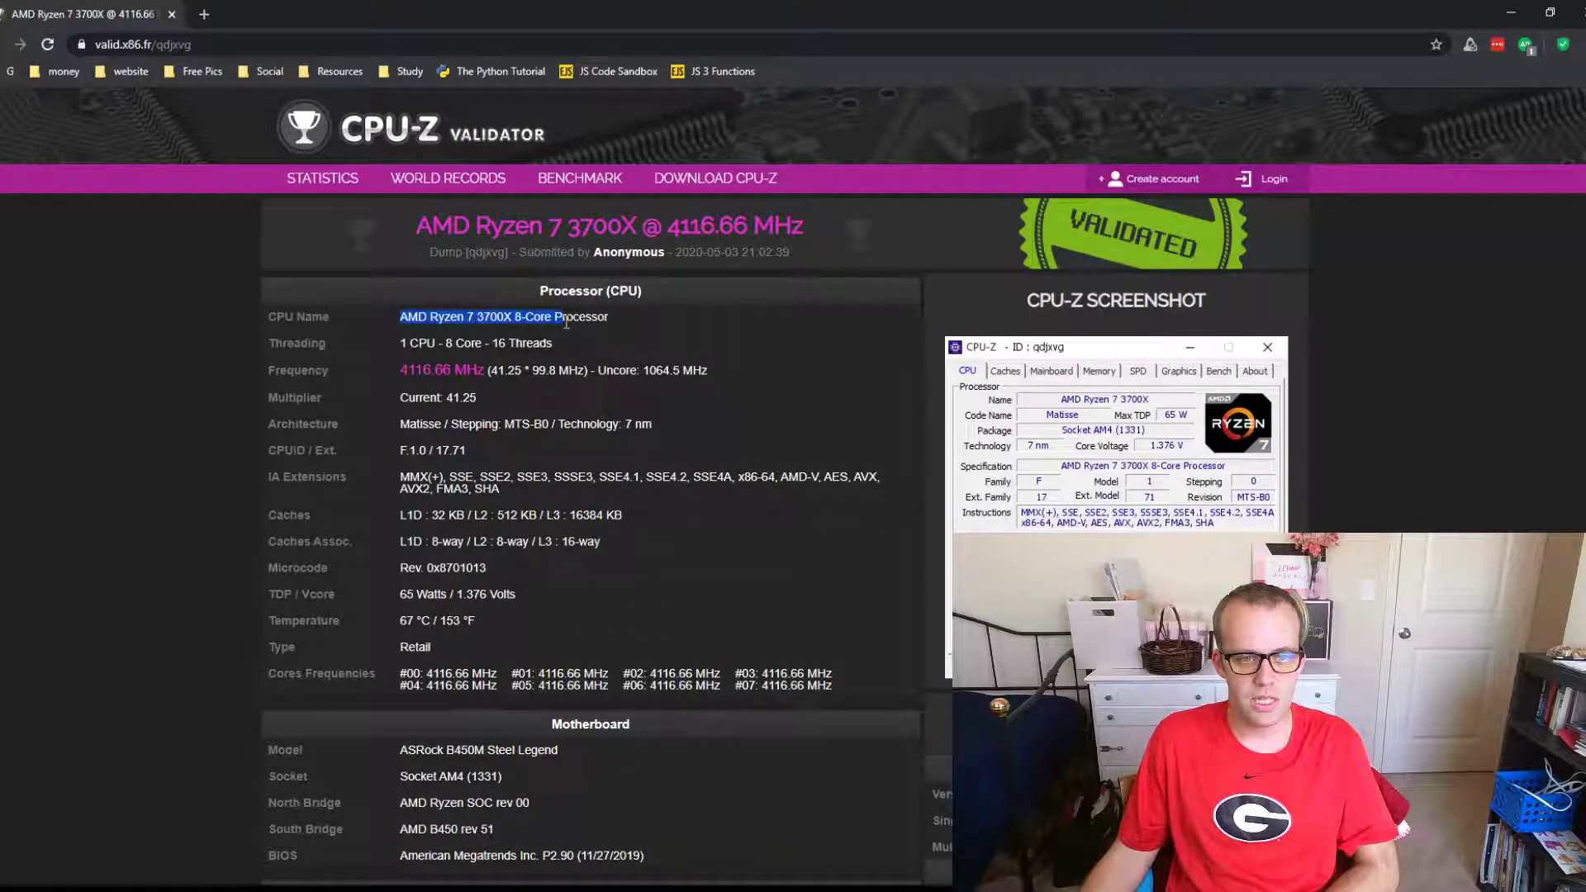
pyautogui.click(567, 323)
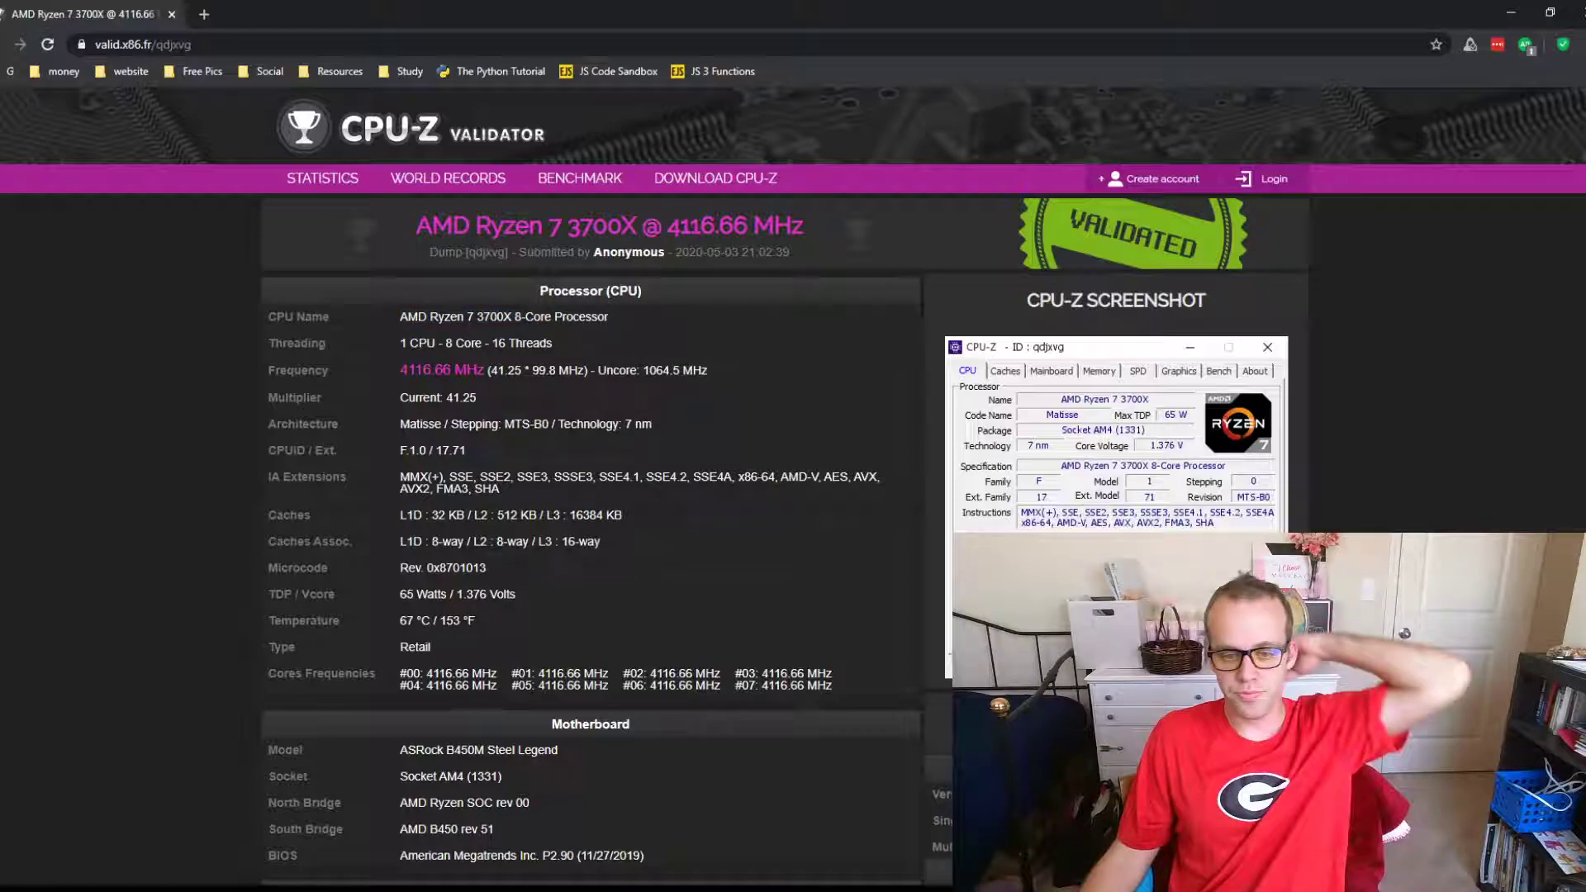